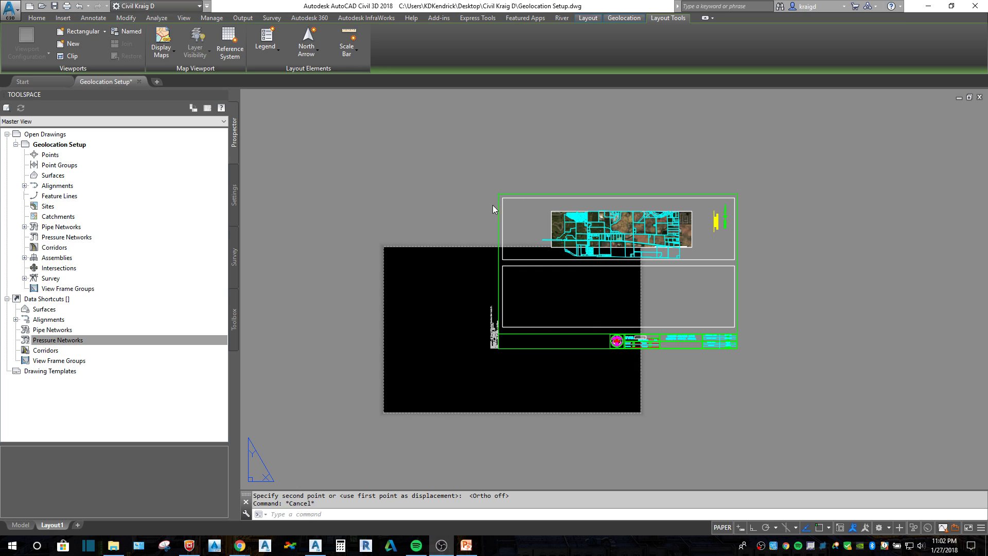
# - Open Layout1's page setup for editing from the Page Setup Manager
pyautogui.rightClick(48, 525)
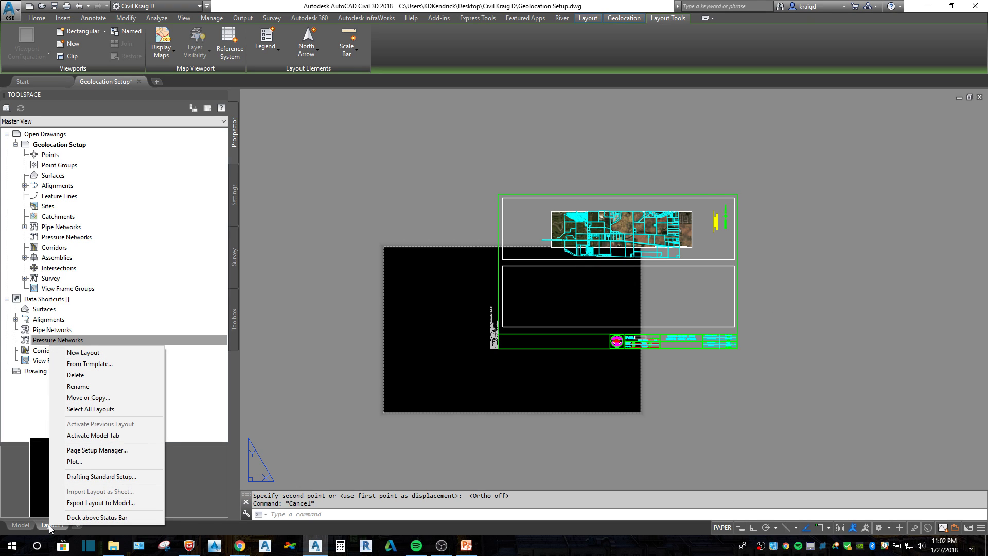
pyautogui.click(92, 450)
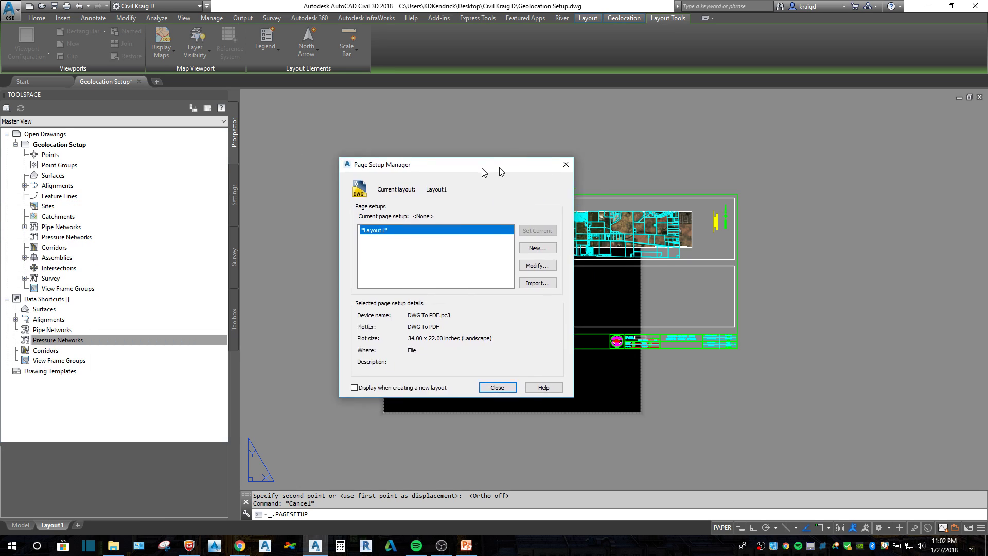
pyautogui.click(625, 263)
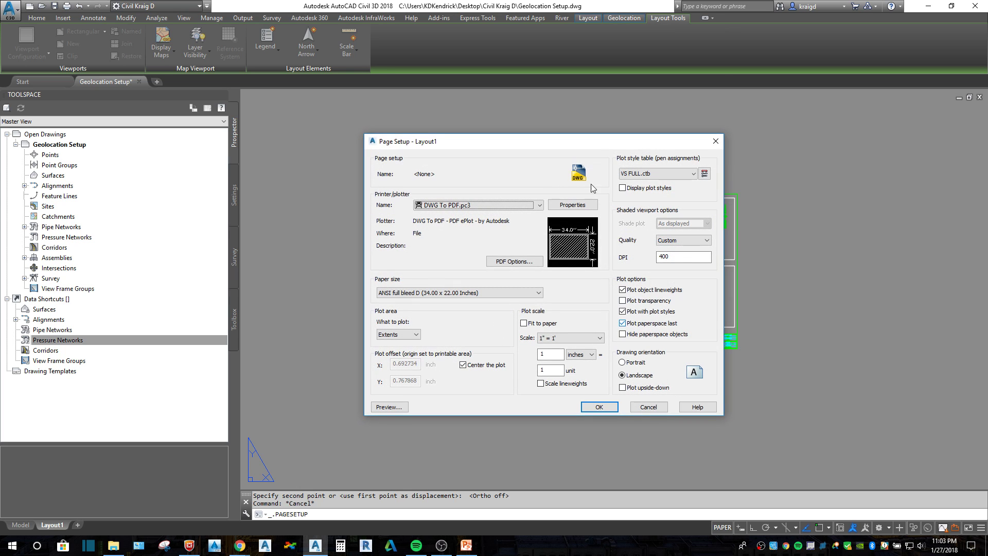
pyautogui.moveTo(508, 141); pyautogui.dragTo(516, 148)
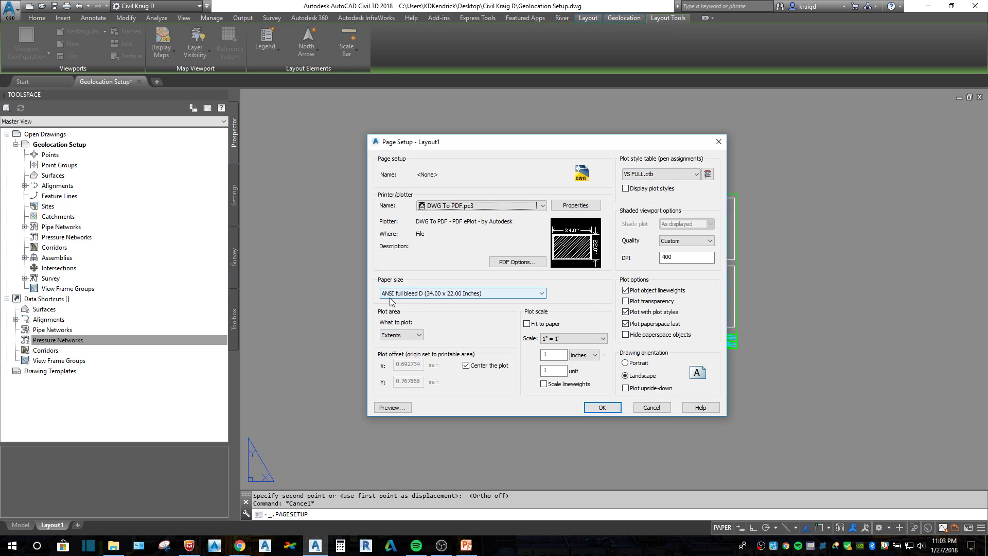
pyautogui.moveTo(528, 144); pyautogui.dragTo(556, 155)
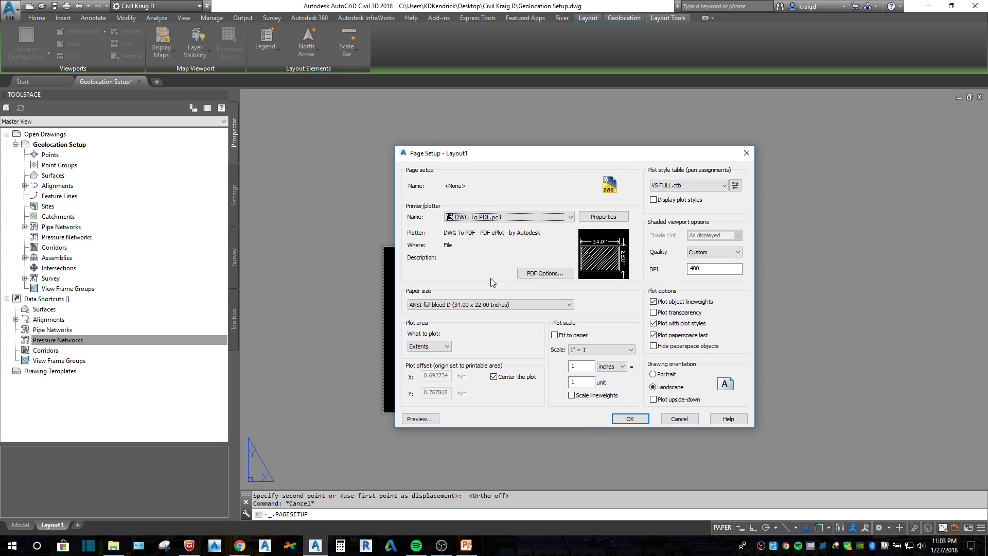
# - Set What to plot to Extents and confirm the DWG To PDF, ANSI full bleed D setup
pyautogui.click(449, 349)
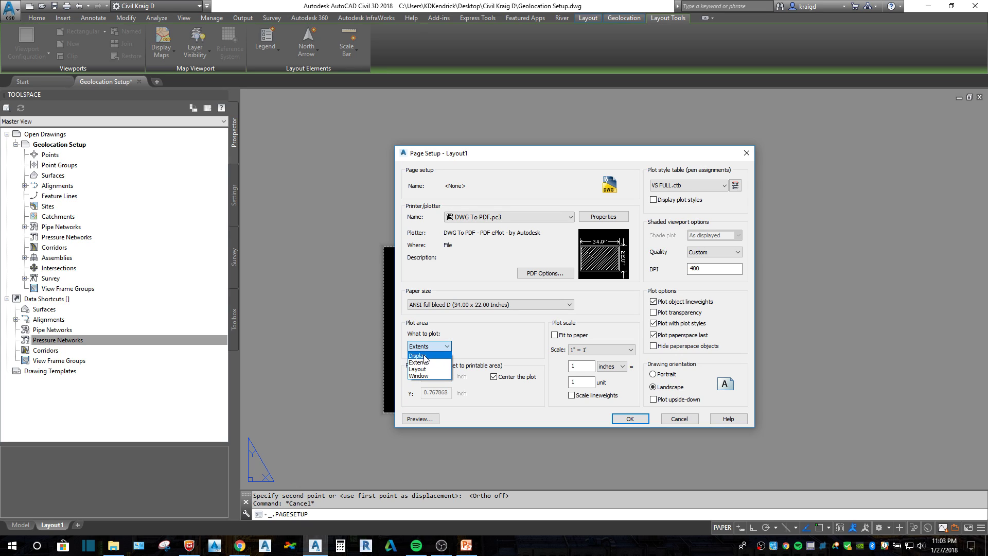
pyautogui.click(430, 356)
pyautogui.click(439, 347)
pyautogui.click(423, 367)
pyautogui.click(430, 347)
pyautogui.click(422, 363)
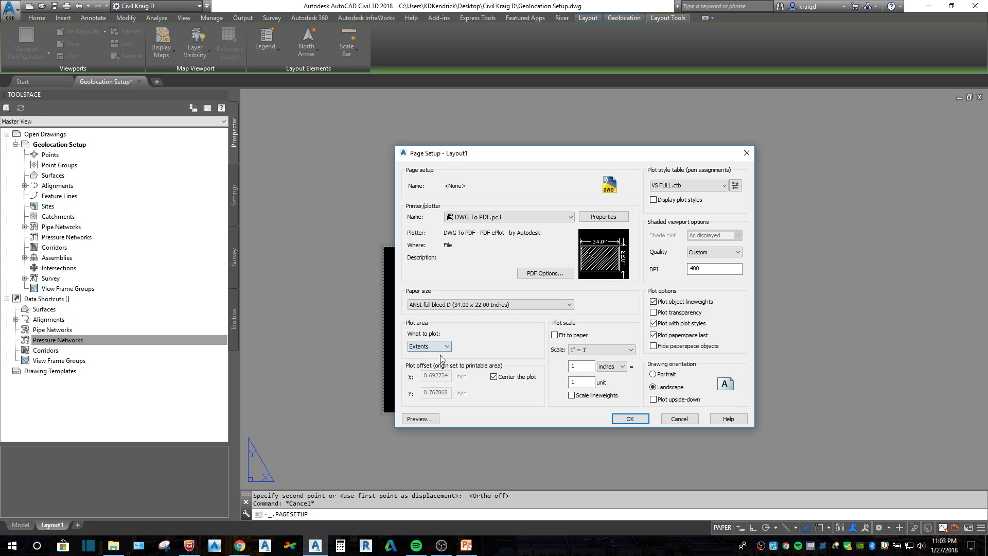
pyautogui.click(631, 419)
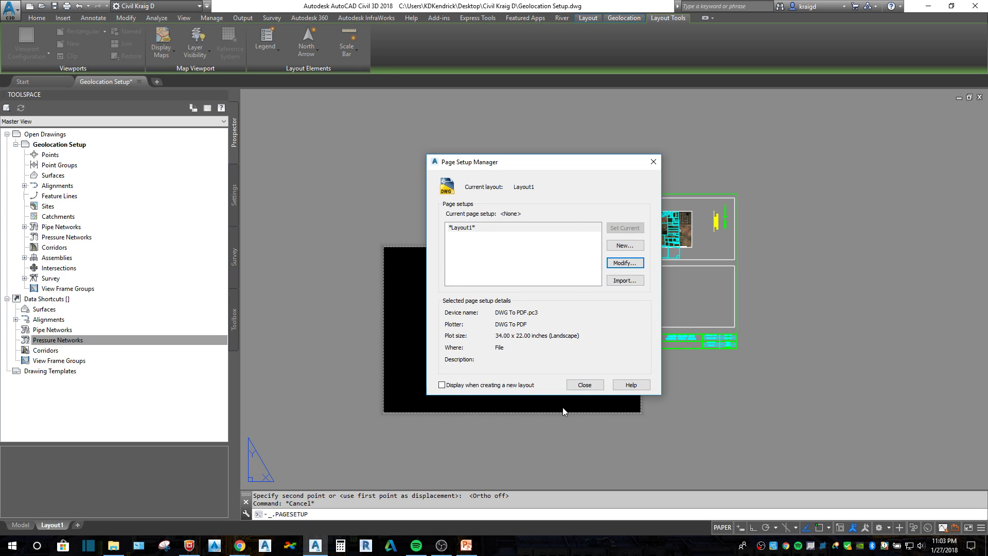
# - Close the Page Setup Manager, zoom extents on the Layout1 sheet, and enter PLOT
pyautogui.click(587, 386)
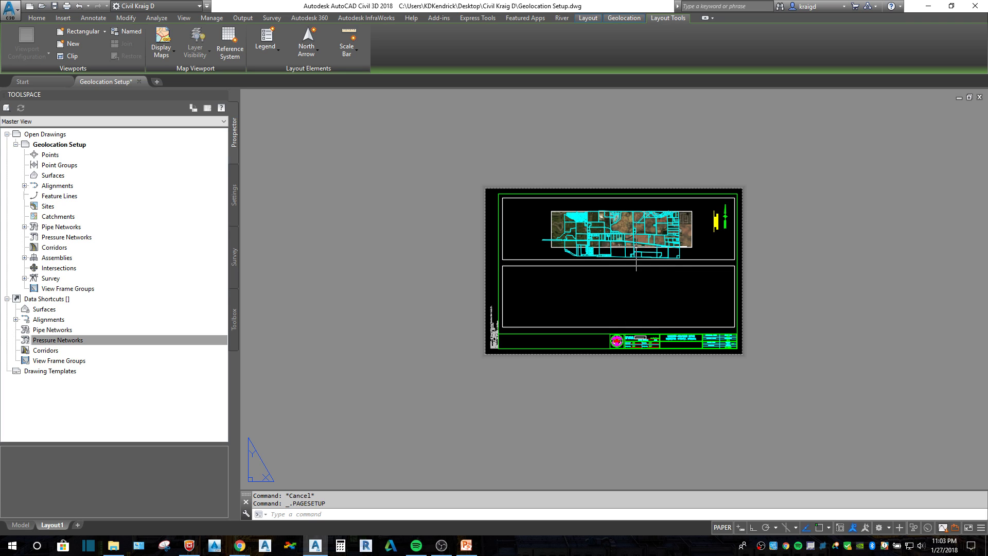
pyautogui.write('z')
pyautogui.press('Return')
pyautogui.write('E')
pyautogui.press('Return')
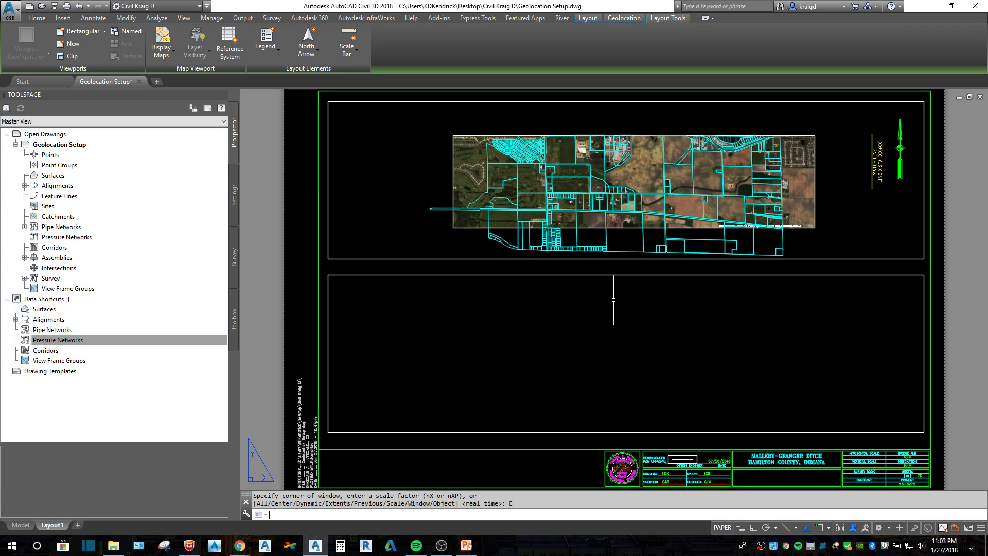
pyautogui.scroll(-3, 614, 299)
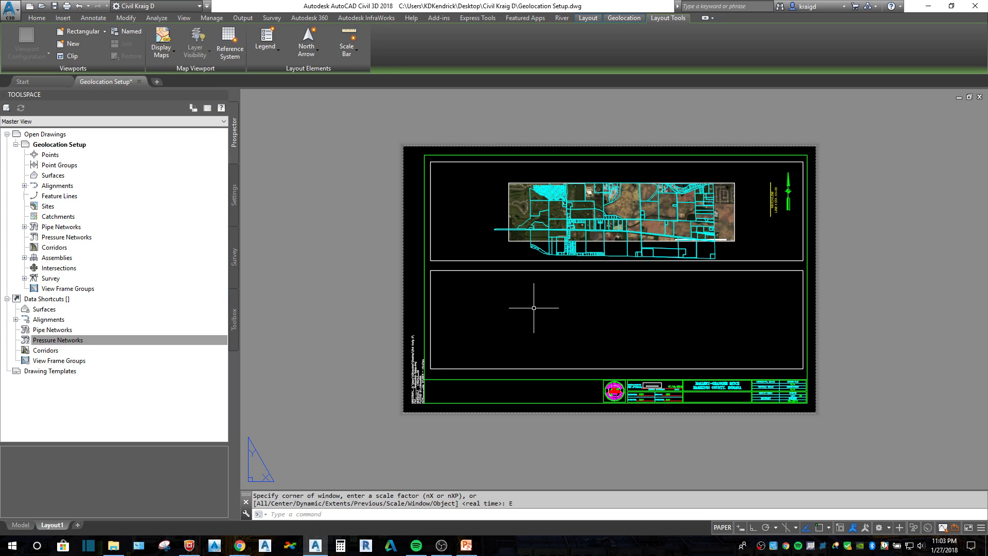
pyautogui.write('PLOT')
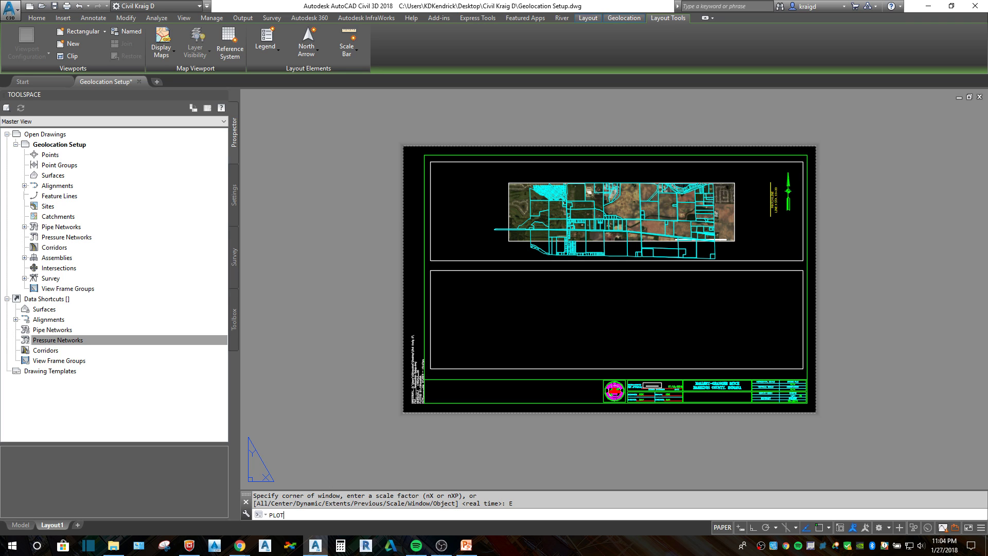
# - Run PLOT and keep DWG To PDF.pc3 as the plotter
pyautogui.press('Return')
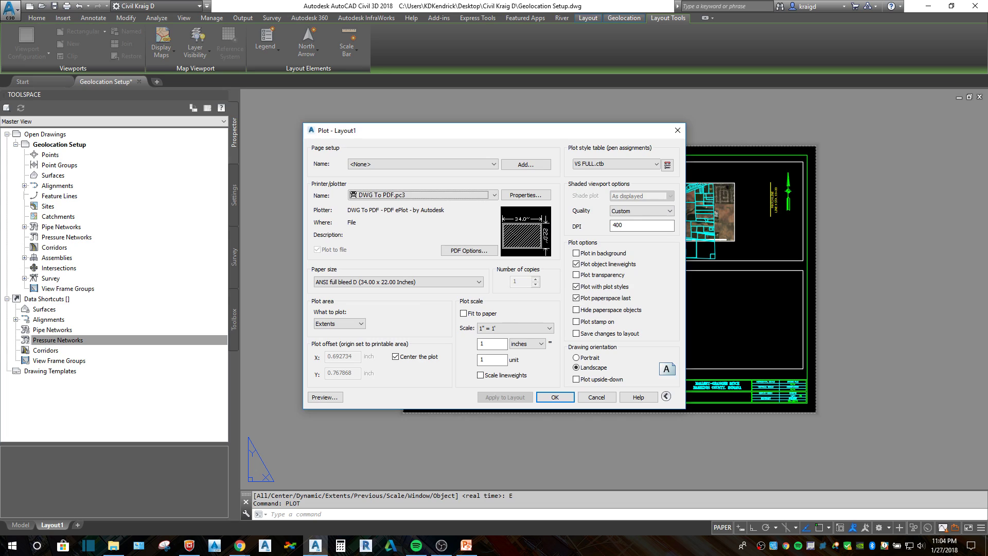
pyautogui.moveTo(480, 133); pyautogui.dragTo(522, 154)
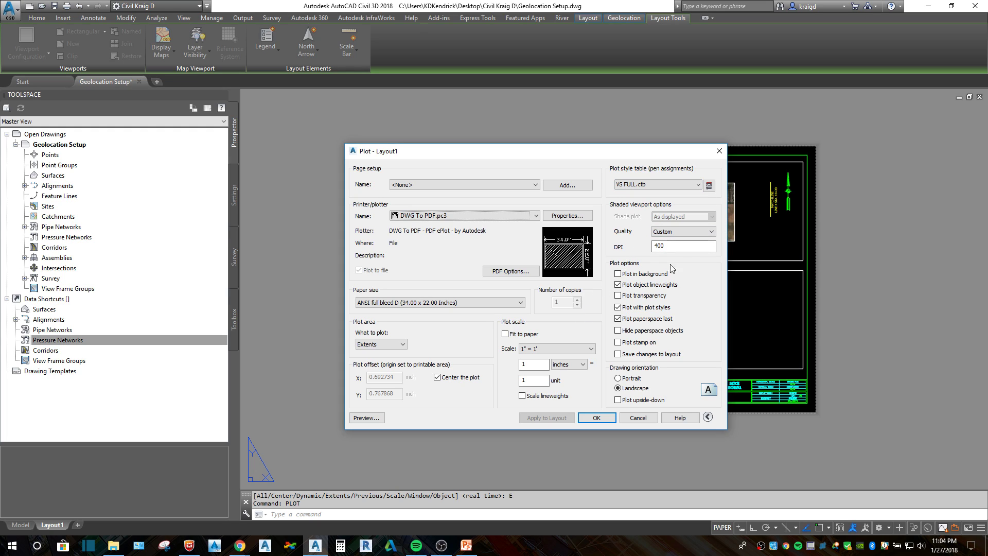
pyautogui.click(537, 216)
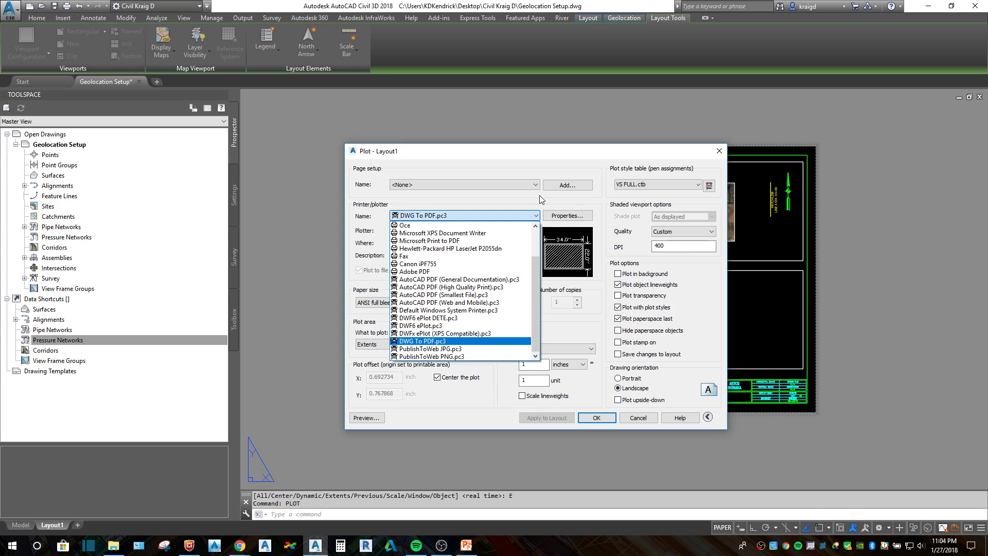
pyautogui.click(523, 203)
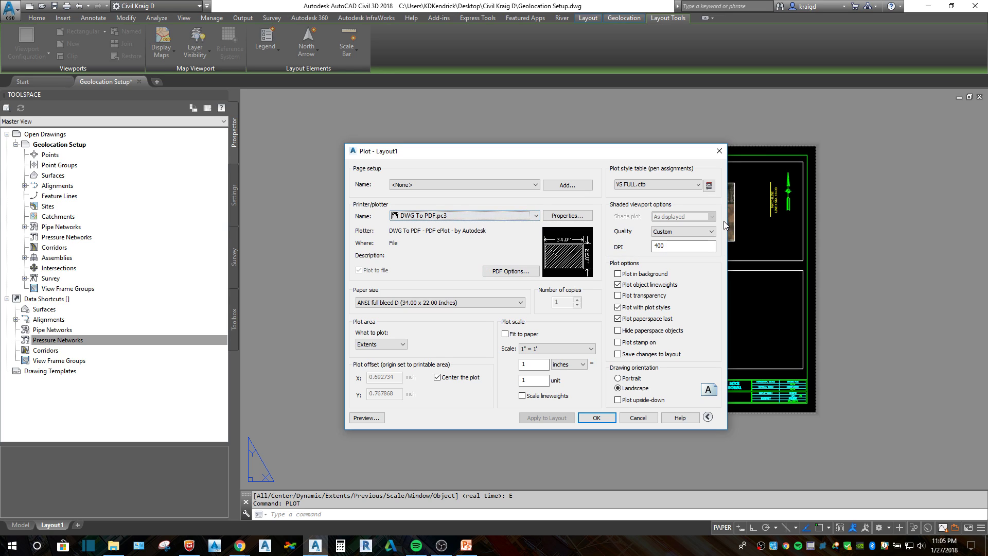
# - Switch shaded viewport quality to Normal, then back to Custom at 400 DPI
pyautogui.doubleClick(659, 246)
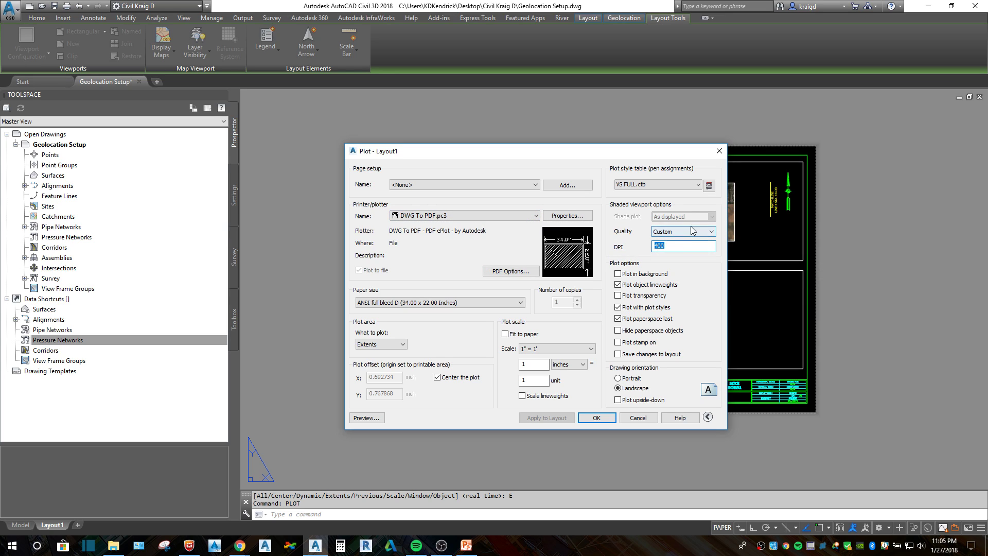
pyautogui.click(712, 232)
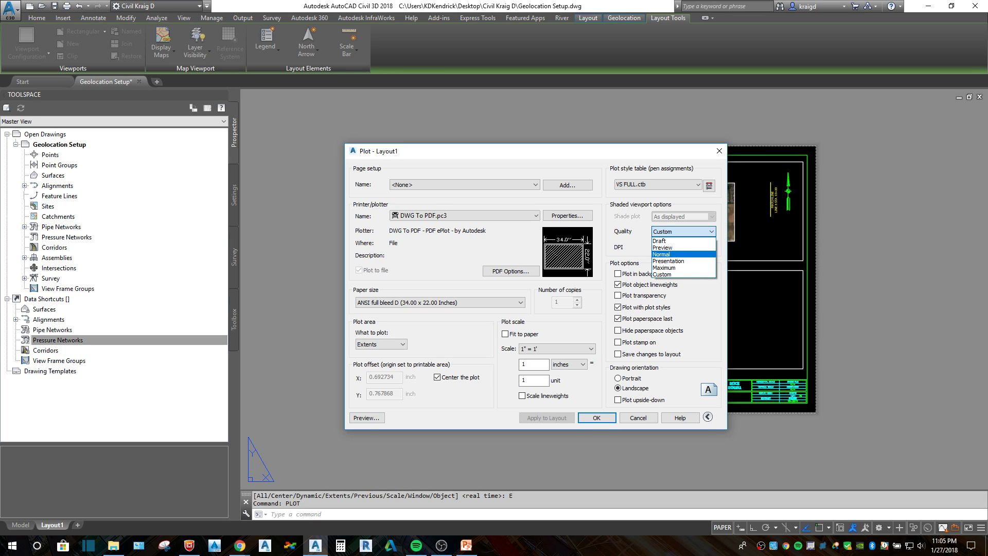
pyautogui.click(666, 255)
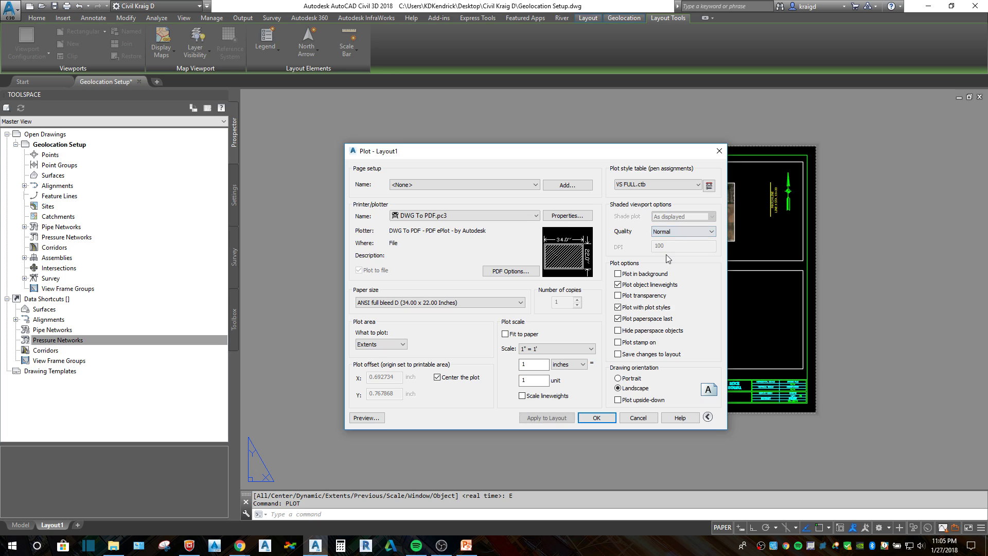
pyautogui.click(687, 232)
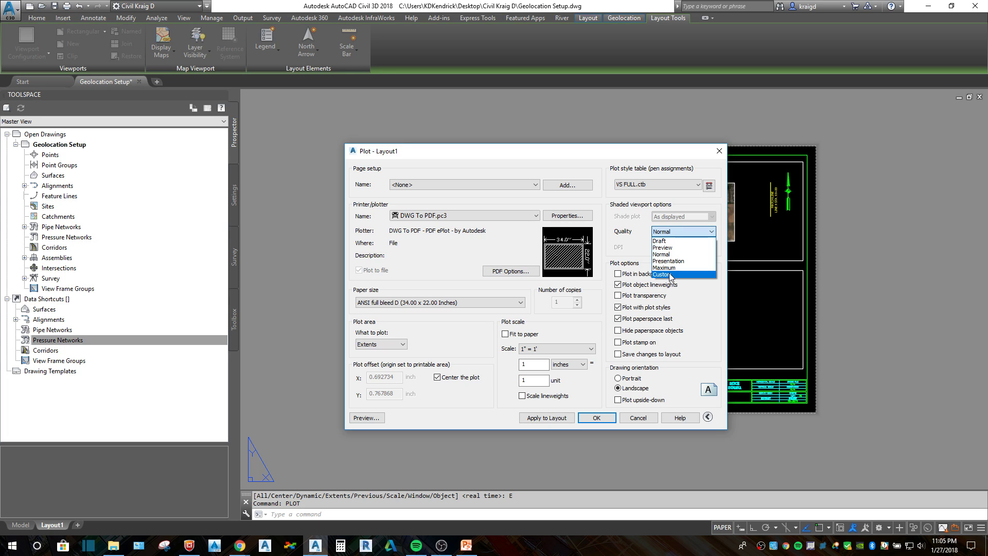
pyautogui.click(672, 274)
pyautogui.click(676, 246)
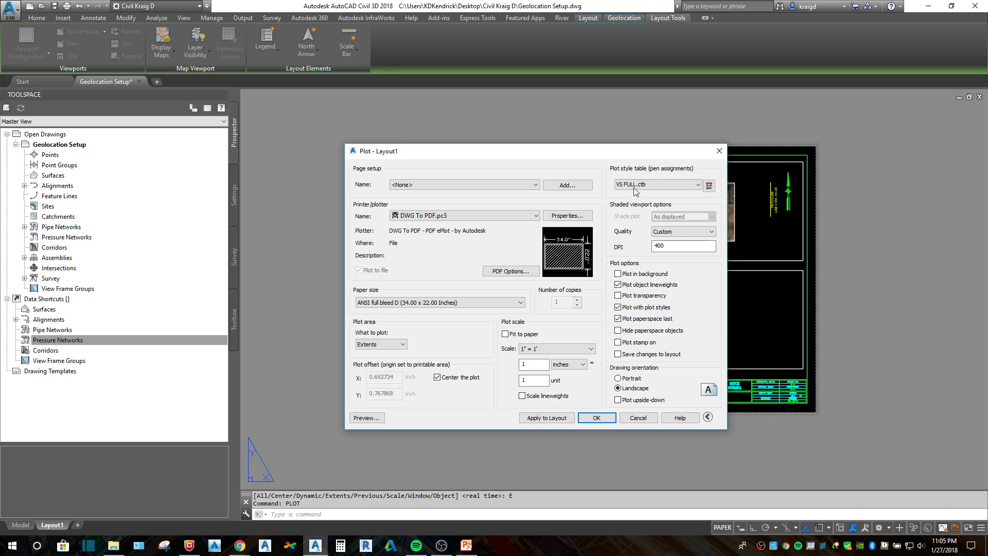
# - Keep VS FULL.ctb selected in the Plot style table list
pyautogui.click(701, 184)
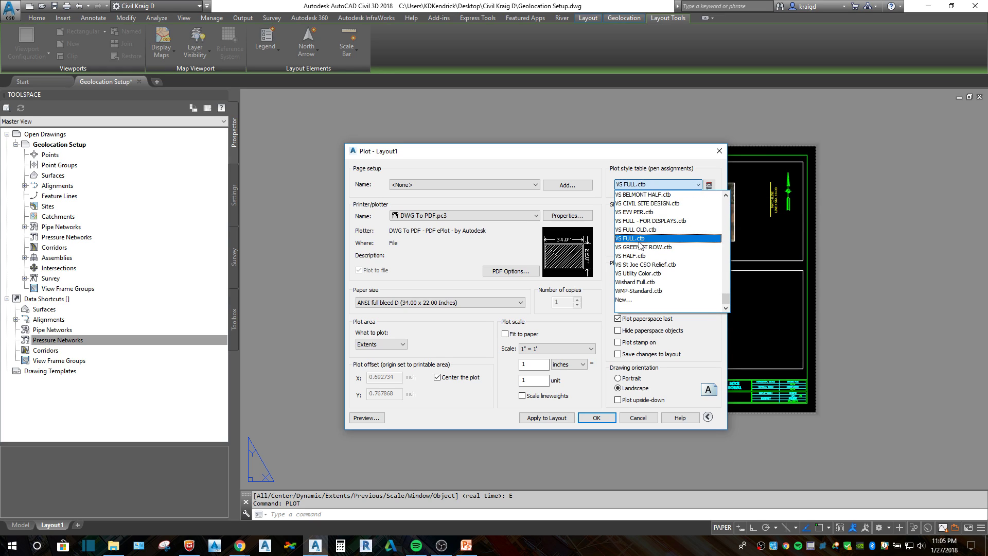
pyautogui.scroll(2, 641, 246)
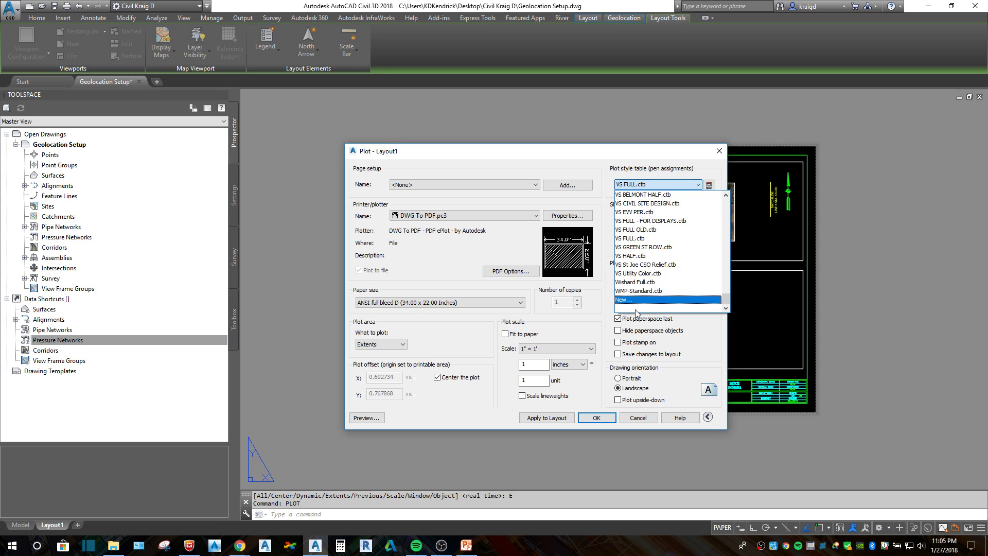
pyautogui.scroll(-2, 653, 257)
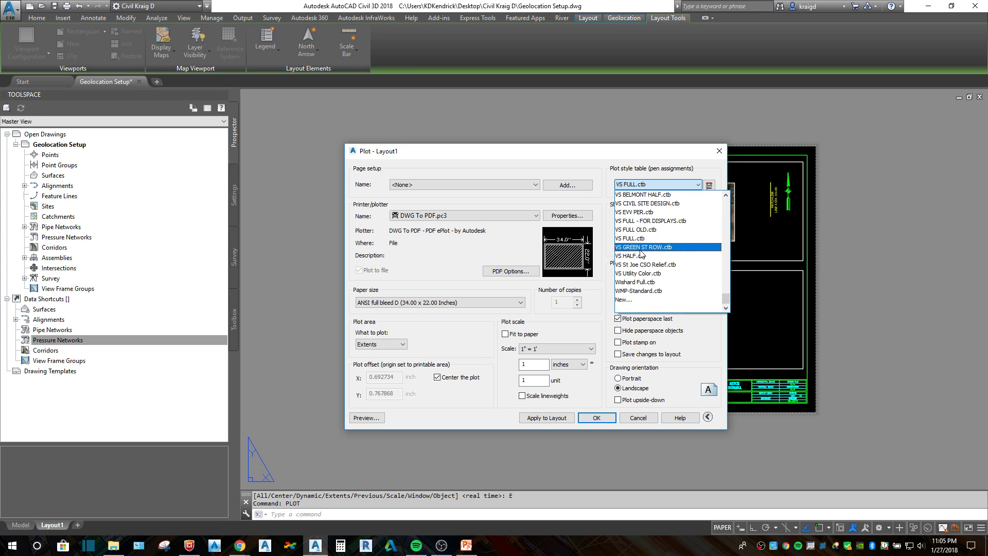
pyautogui.click(641, 239)
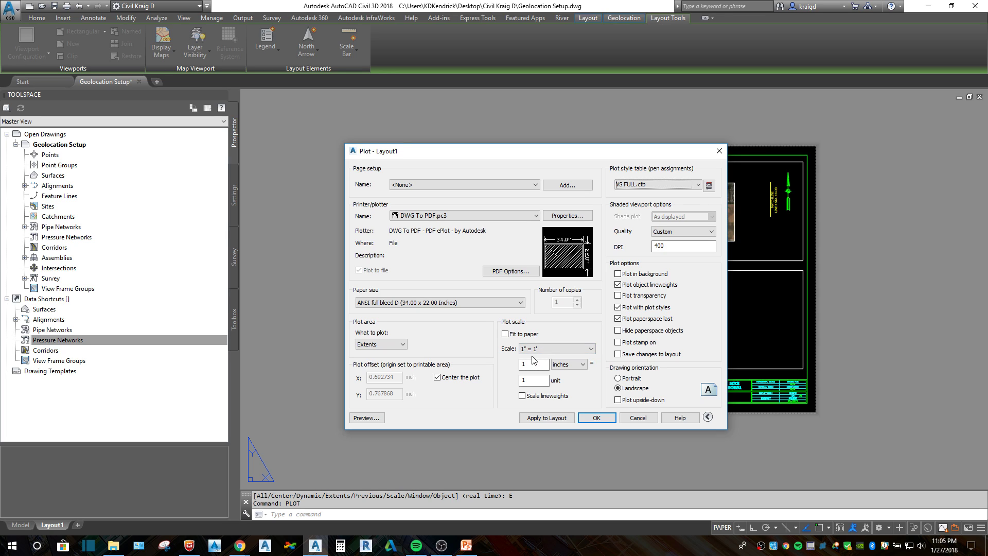
# - Review the paper size list, keeping ANSI full bleed D
pyautogui.click(520, 303)
pyautogui.moveTo(521, 414); pyautogui.dragTo(520, 494)
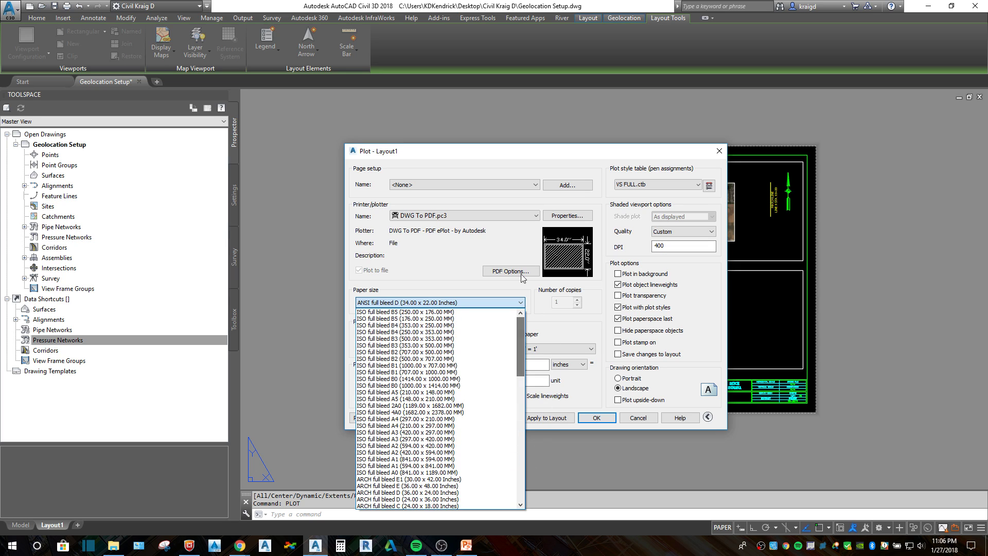
pyautogui.click(504, 243)
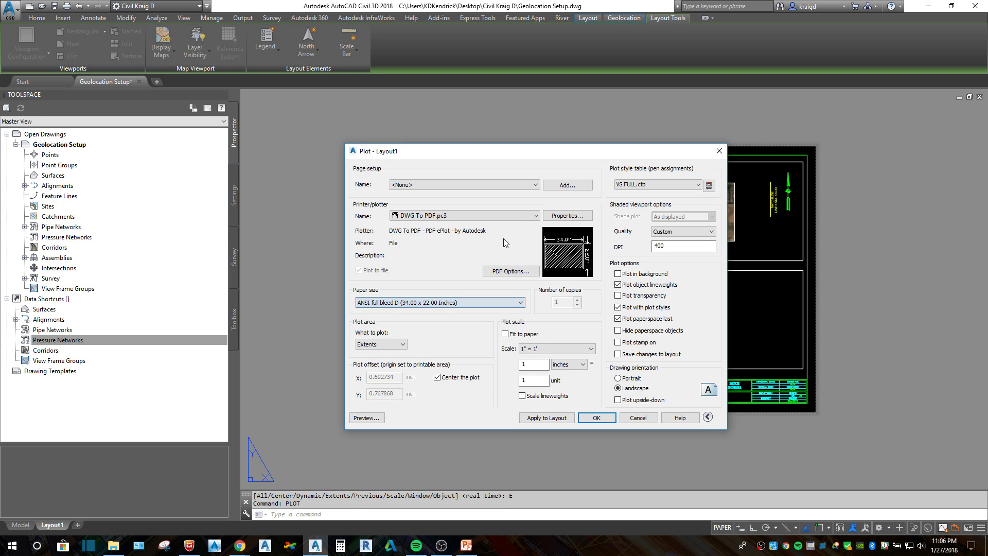
# - Switch the printer to Xerox PLC6 with Tabloid (11 x 17") paper
pyautogui.click(537, 216)
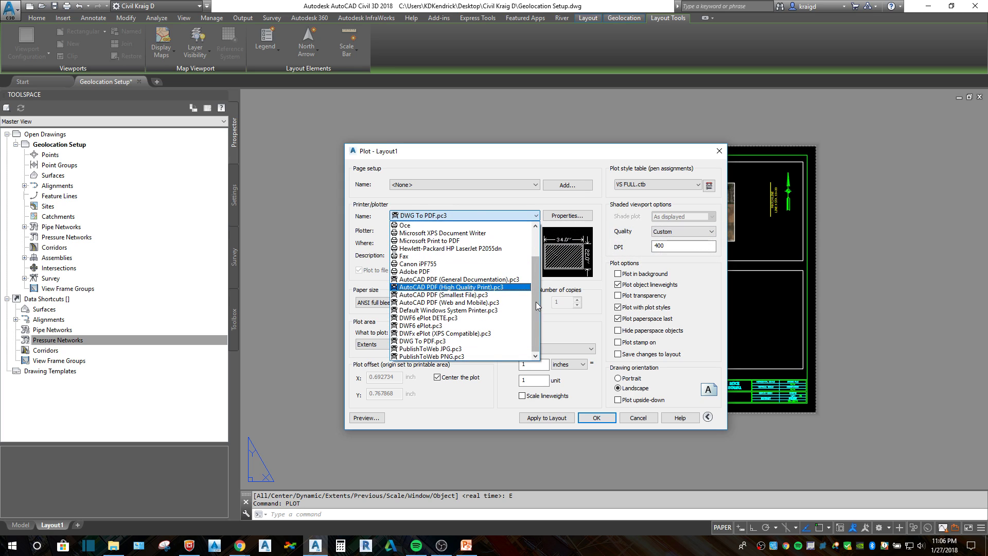
pyautogui.scroll(2, 546, 261)
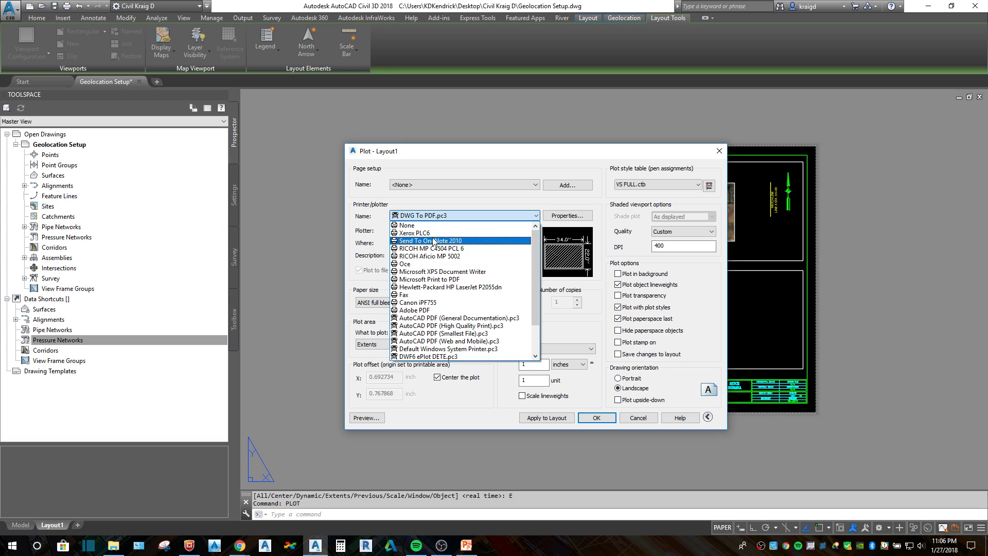
pyautogui.click(434, 233)
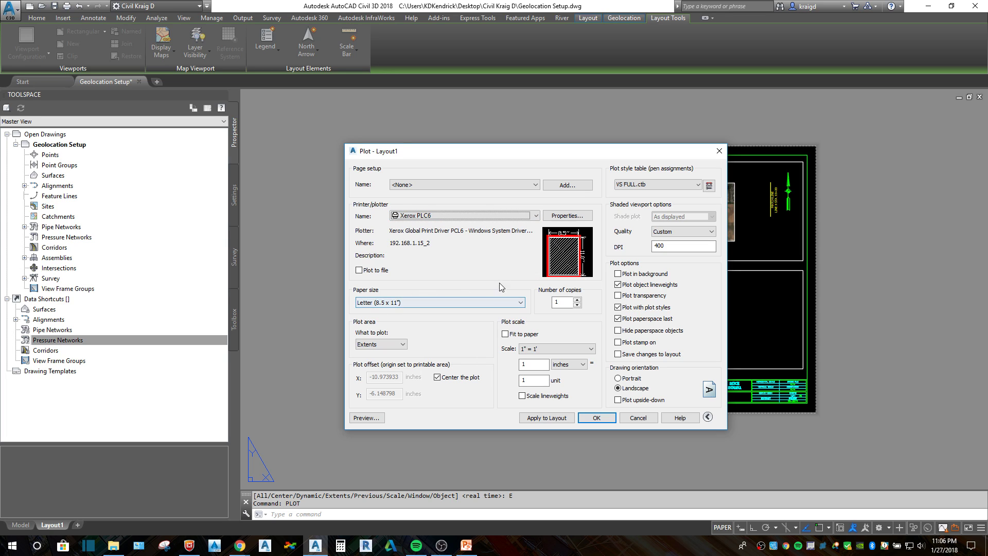
pyautogui.click(494, 302)
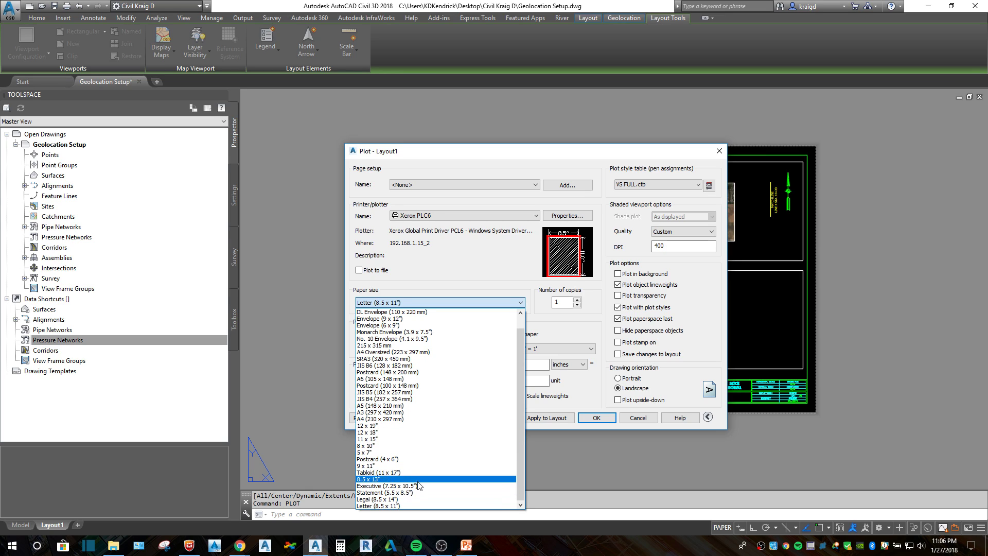
pyautogui.scroll(1, 418, 485)
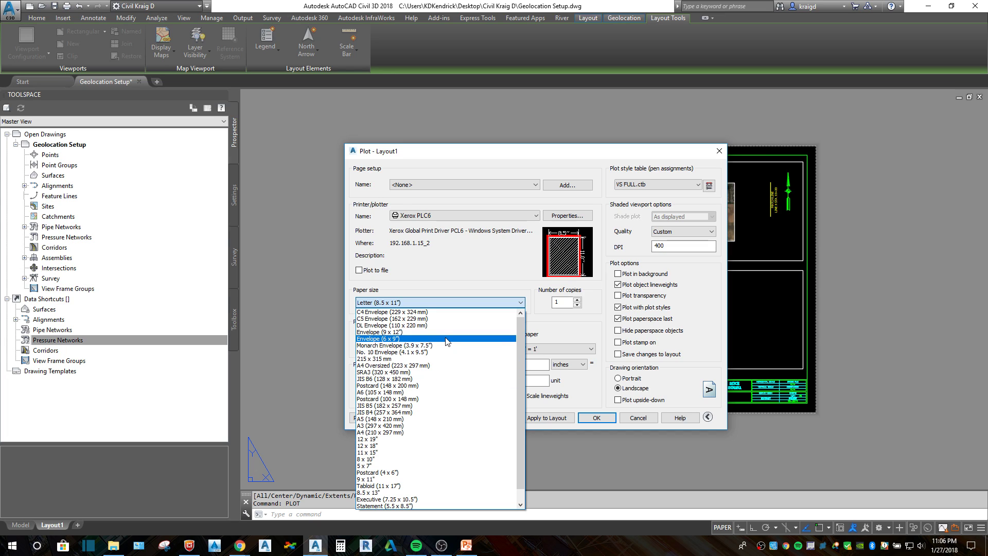
pyautogui.scroll(-1, 448, 342)
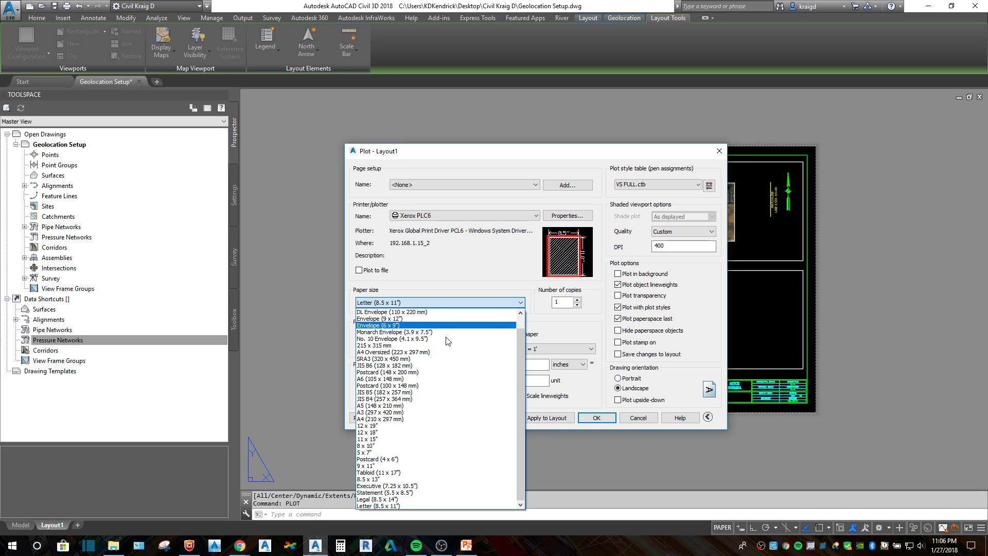
pyautogui.click(388, 474)
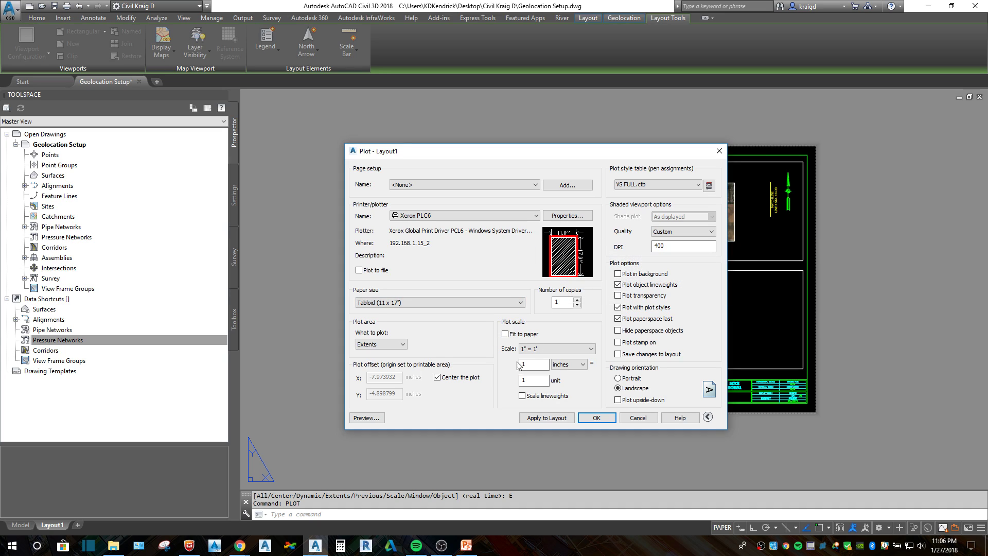
# - Check the Tabloid sheet's printable area and set the plot scale to 1 inch = 2 units
pyautogui.moveTo(566, 252)
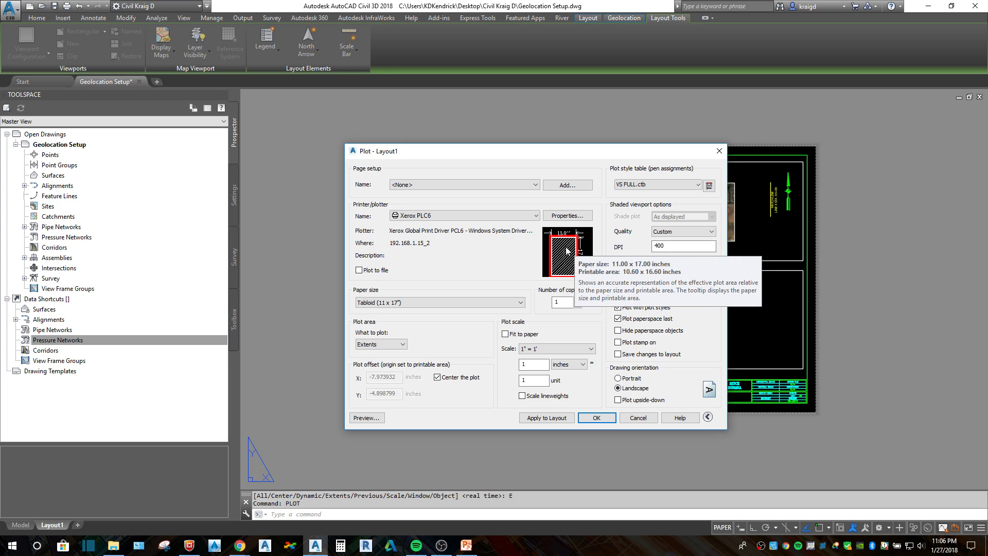
pyautogui.doubleClick(534, 382)
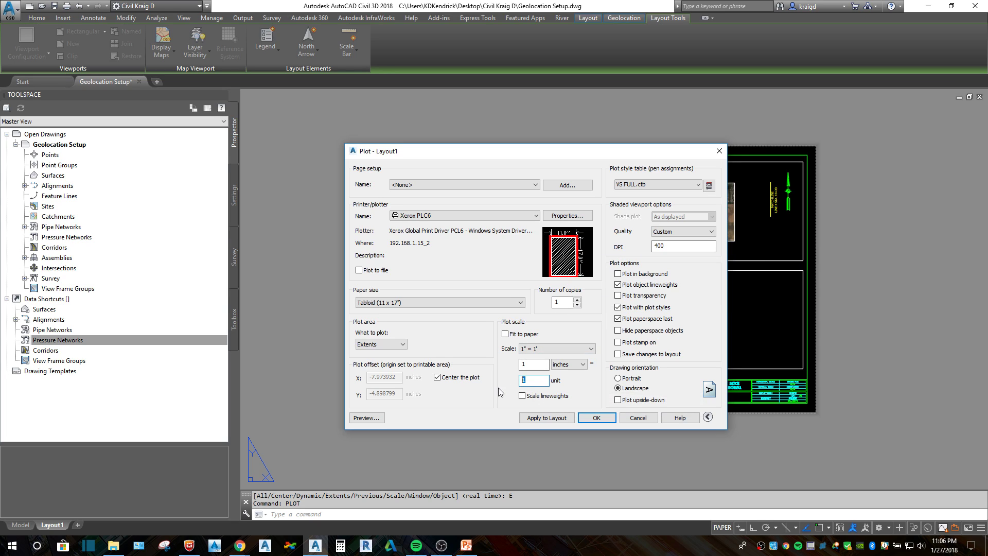
pyautogui.write('2')
pyautogui.hotkey('shift', 'Tab')
pyautogui.press('Tab')
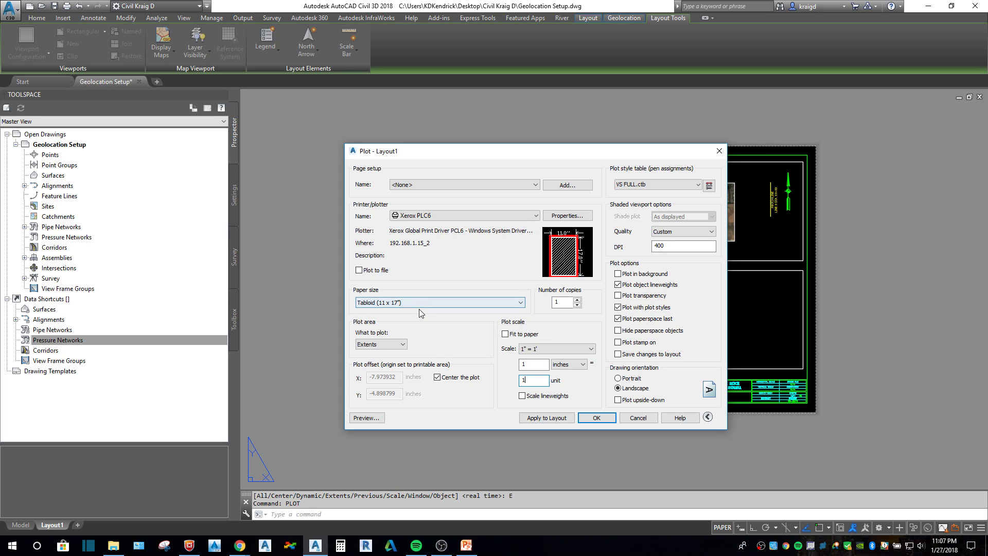
# - Select DWG To PDF.pc3 as the printer/plotter
pyautogui.click(538, 216)
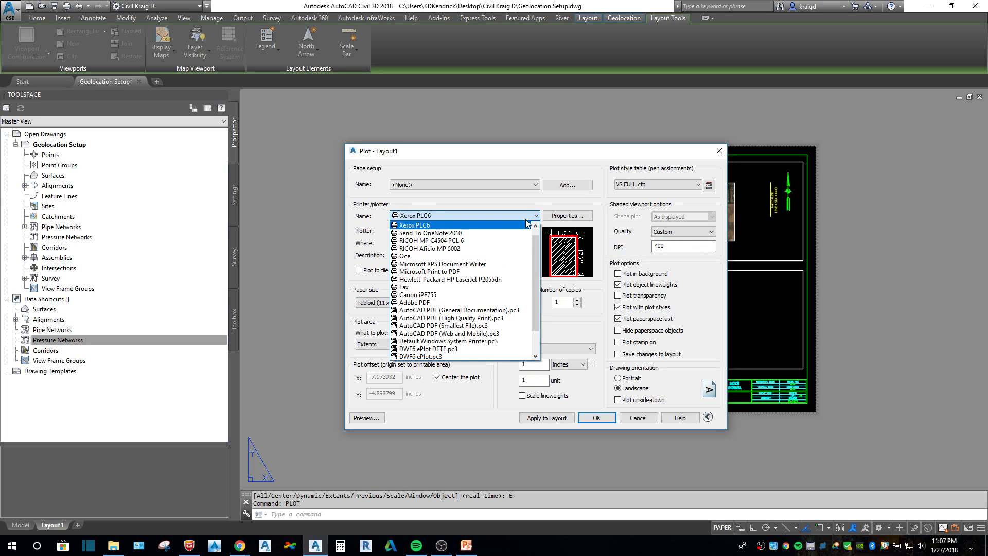
pyautogui.scroll(-2, 459, 334)
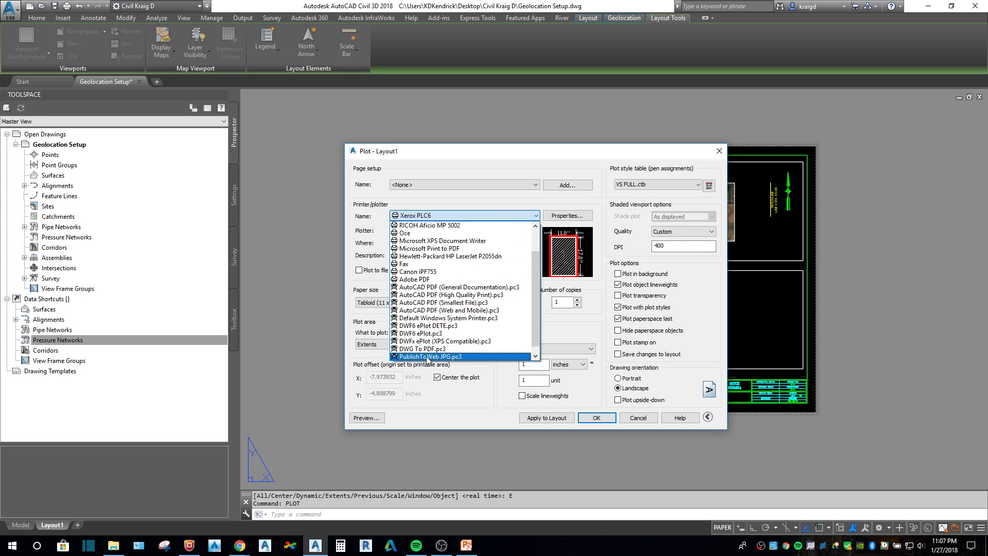
pyautogui.click(427, 353)
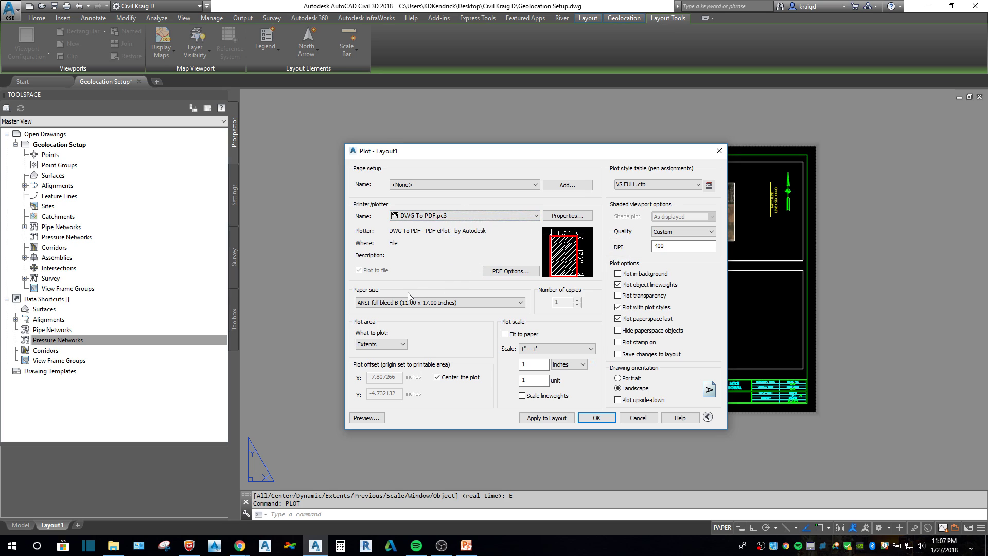
# - Choose ANSI full bleed D (34.00 x 22.00 Inches) as the paper size
pyautogui.click(525, 302)
pyautogui.scroll(3, 470, 373)
pyautogui.scroll(7, 462, 367)
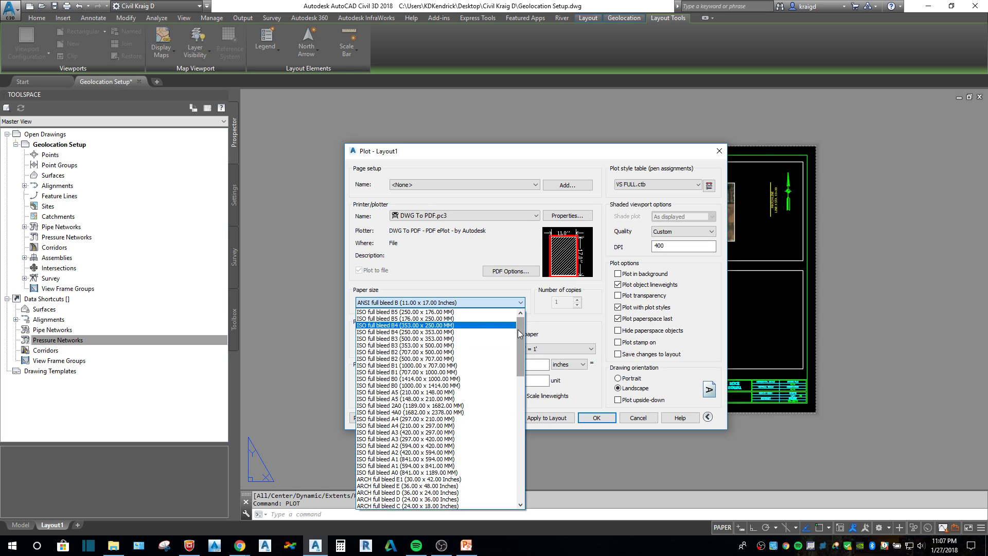
pyautogui.scroll(-6, 523, 363)
pyautogui.moveTo(523, 360); pyautogui.dragTo(521, 385)
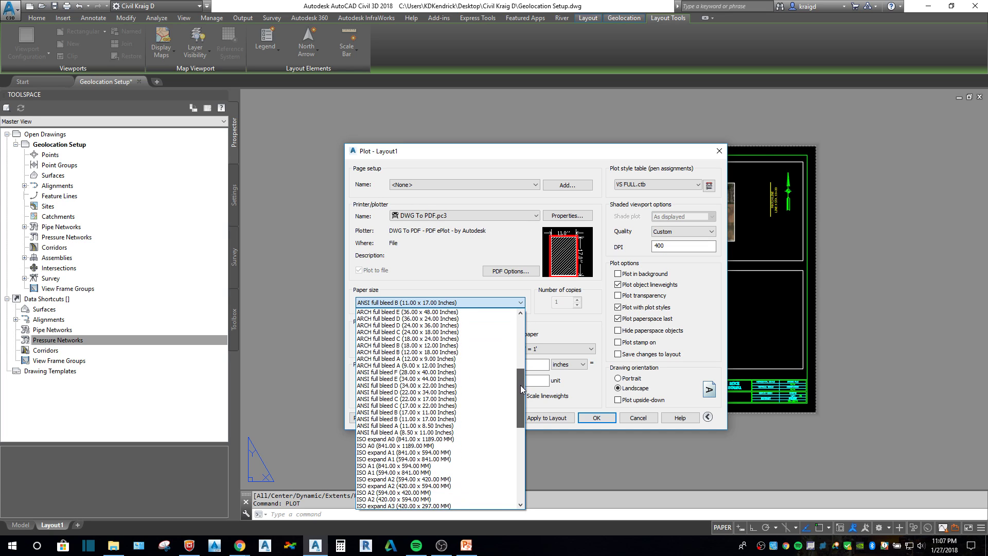
pyautogui.click(416, 387)
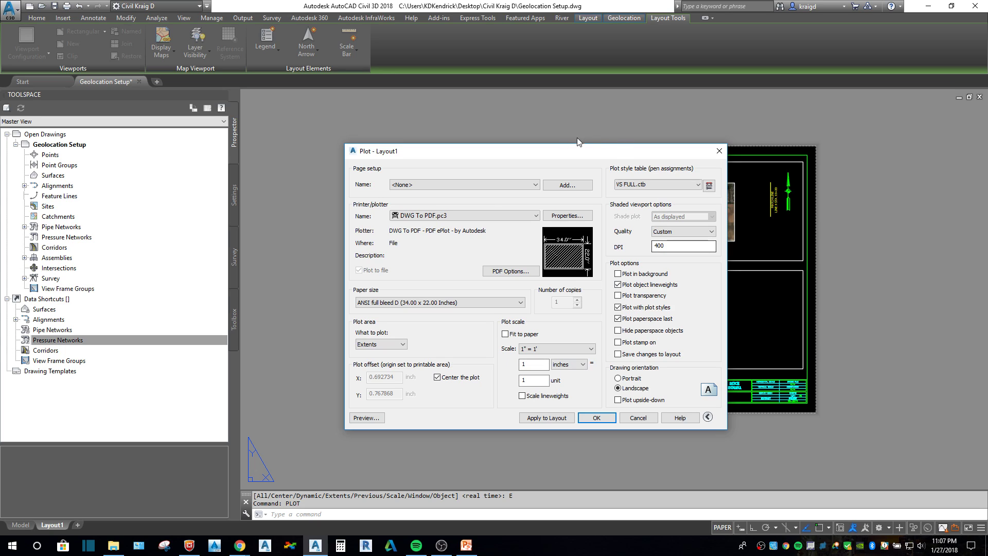
# - Apply the settings to Layout1, then try VS CIVIL SITE DESIGN.ctb and apply it
pyautogui.click(546, 418)
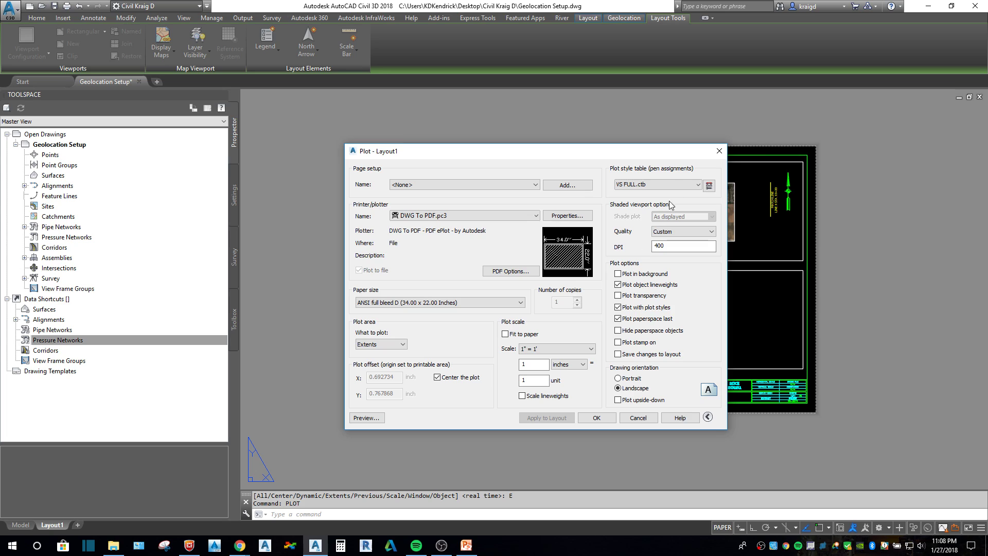
pyautogui.click(696, 185)
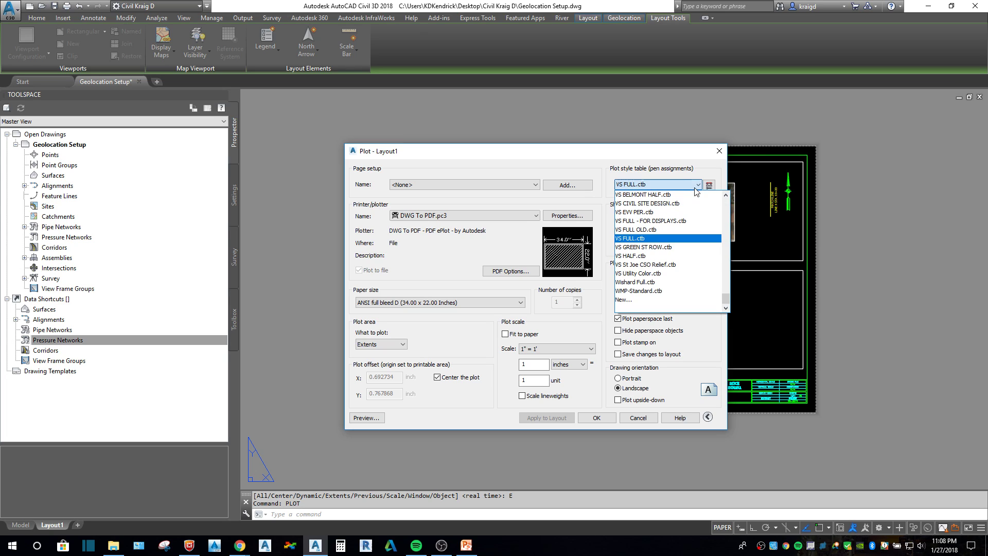
pyautogui.click(654, 203)
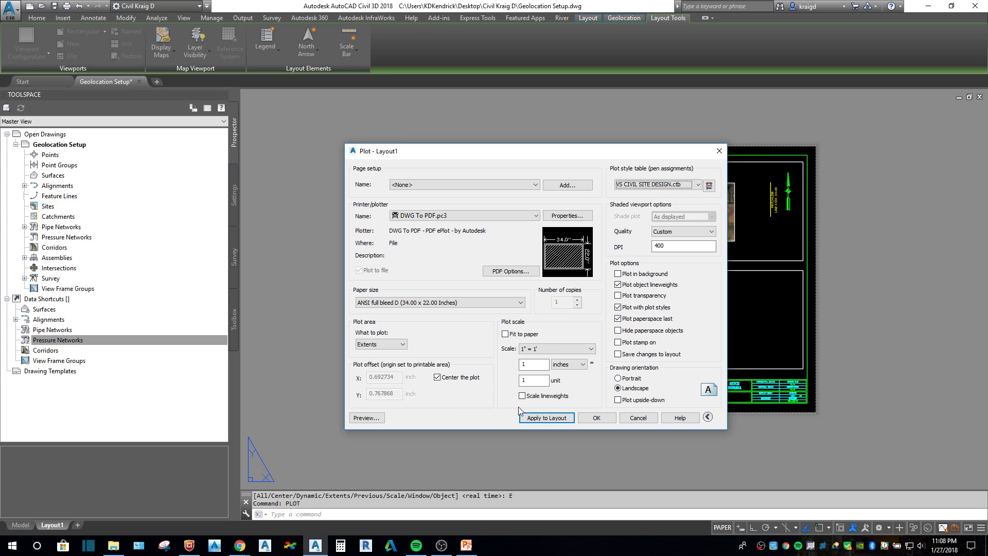
pyautogui.click(547, 418)
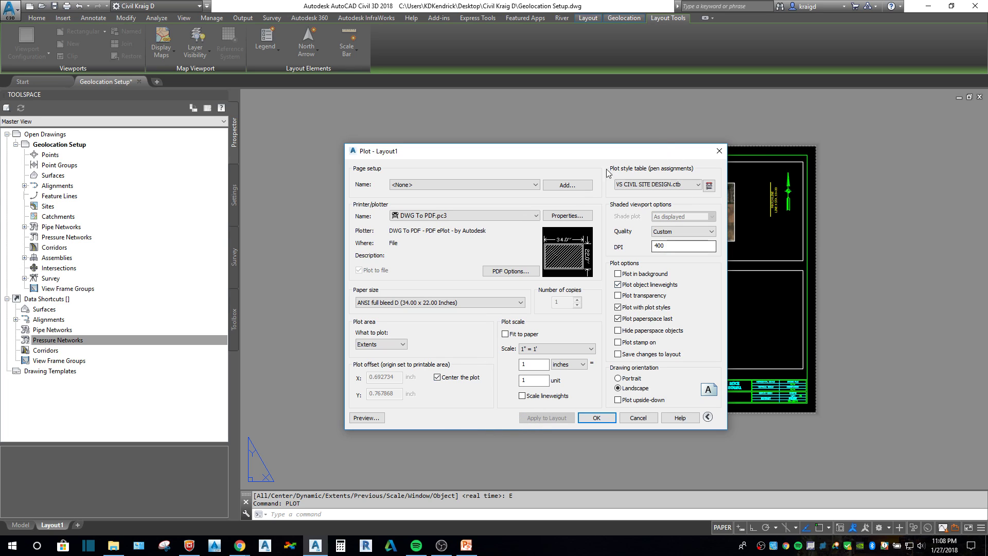
# - Switch the plot style table to VS FULL.ctb and apply it to Layout1
pyautogui.click(672, 184)
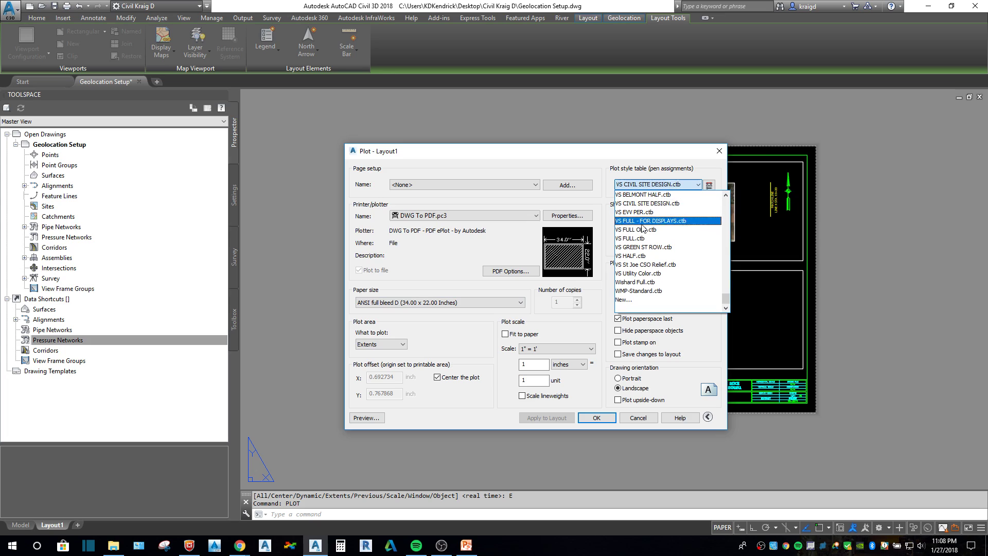
pyautogui.click(633, 240)
pyautogui.click(546, 418)
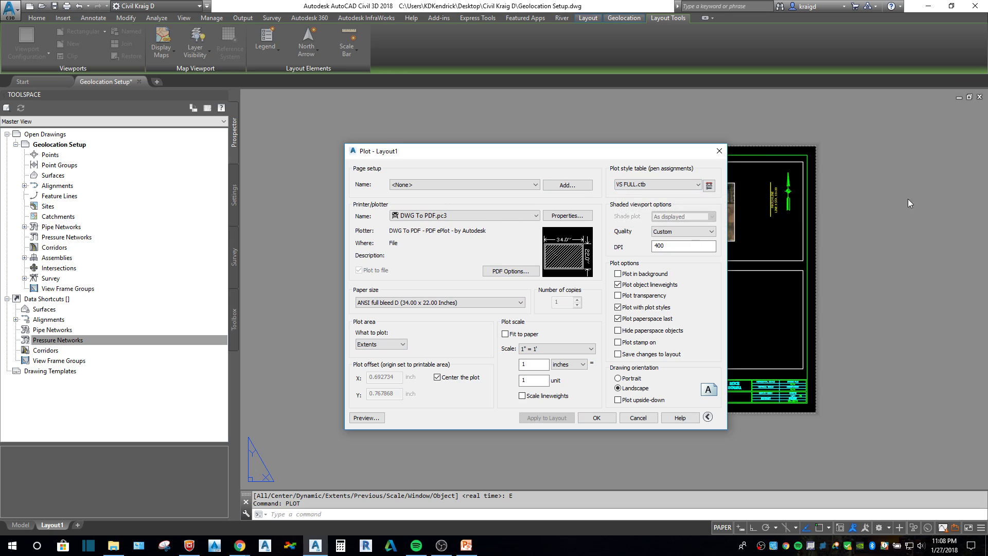
# - Save the plot settings under a new page setup name, then preview the sheet
pyautogui.click(564, 186)
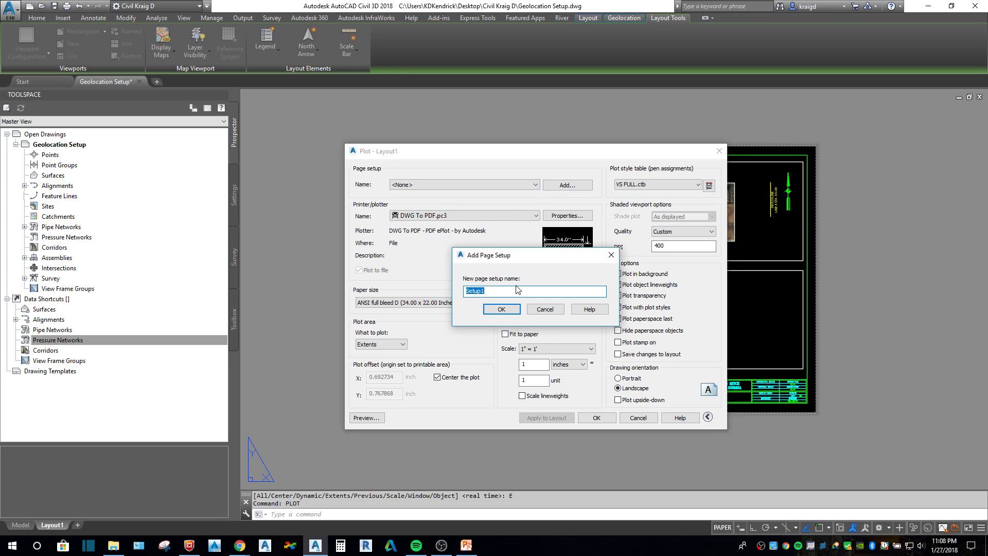
pyautogui.write('CIVIL KRAIG D PLOT')
pyautogui.click(512, 311)
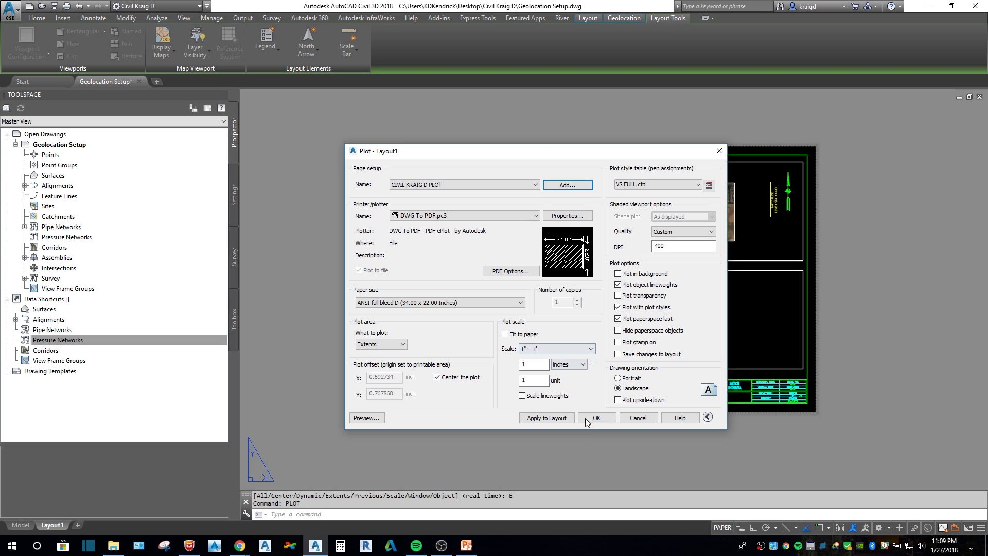
pyautogui.click(374, 418)
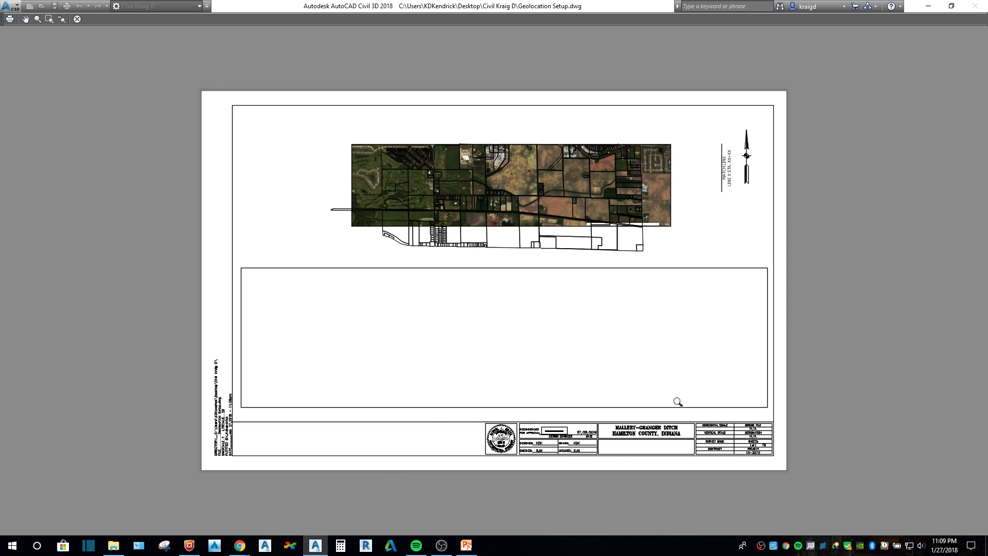
# - Inspect the aerial map and title block in the plot preview, then close it
pyautogui.scroll(4, 632, 485)
pyautogui.scroll(-4, 554, 416)
pyautogui.scroll(-2, 544, 399)
pyautogui.scroll(2, 545, 399)
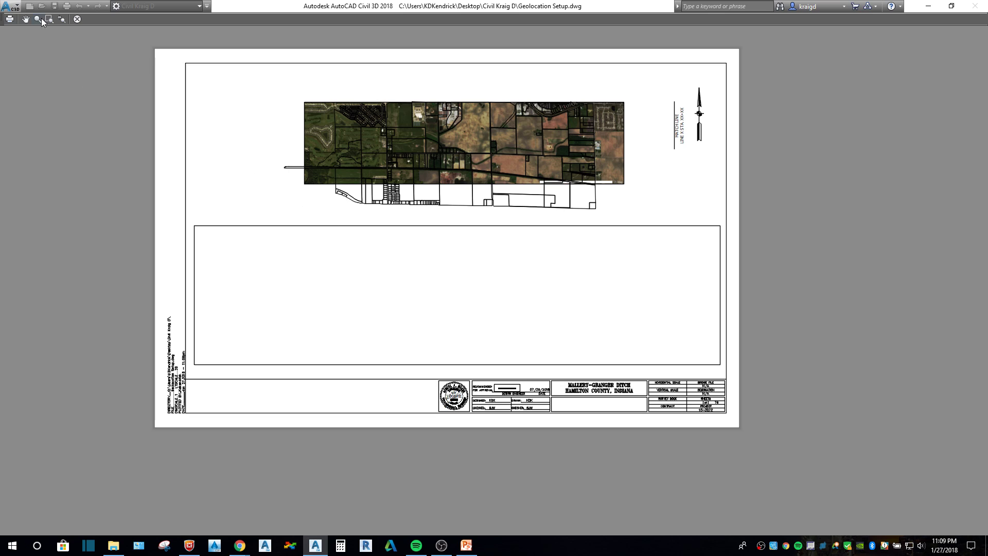
pyautogui.click(77, 19)
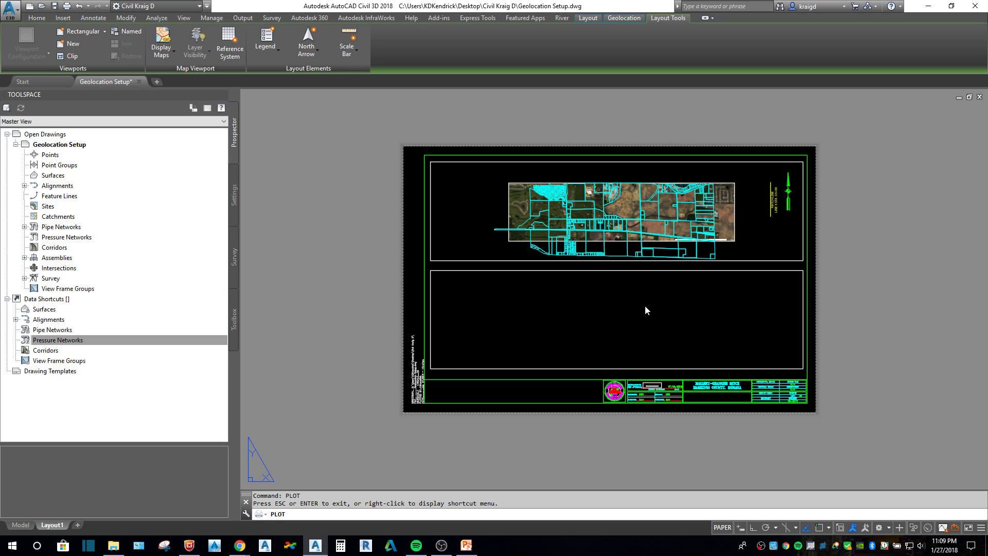
# - Reopen and cancel the Plot dialog, then open Options from the drawing's shortcut menu
pyautogui.press('Return')
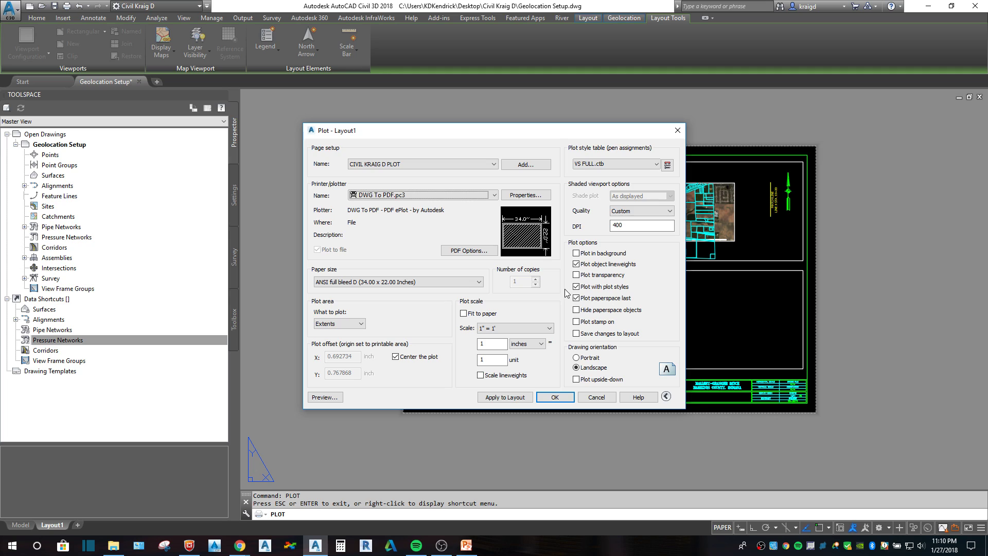
pyautogui.click(597, 397)
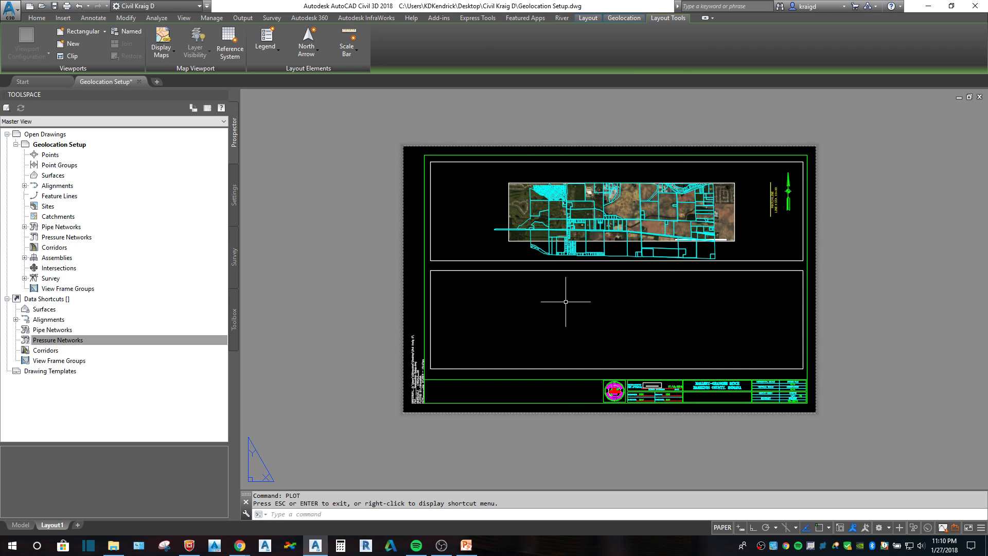
pyautogui.rightClick(567, 303)
pyautogui.click(588, 464)
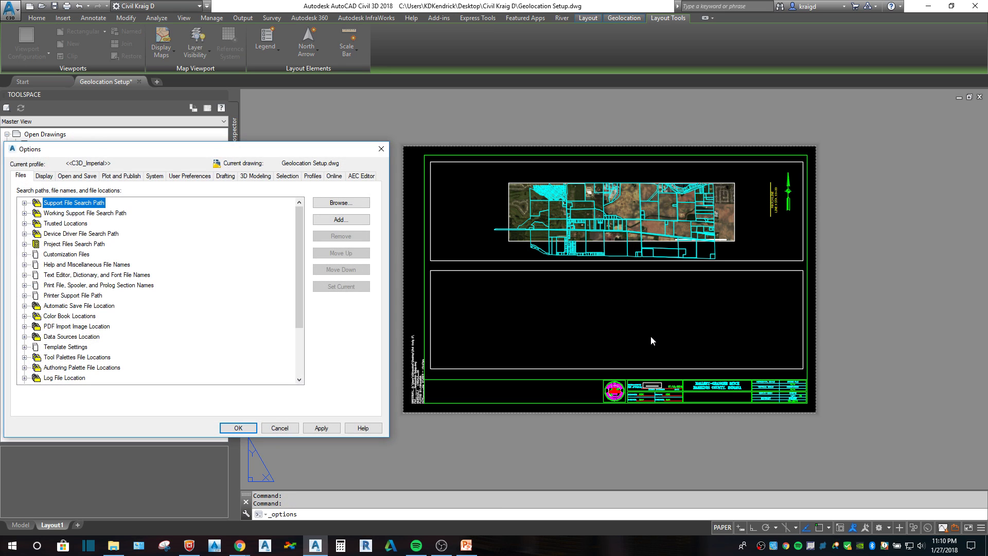
# - On the Files tab, locate the Plot Style Table Search Path U:\CAD Library\ACAD\Plot Styles
pyautogui.moveTo(294, 146); pyautogui.dragTo(707, 146)
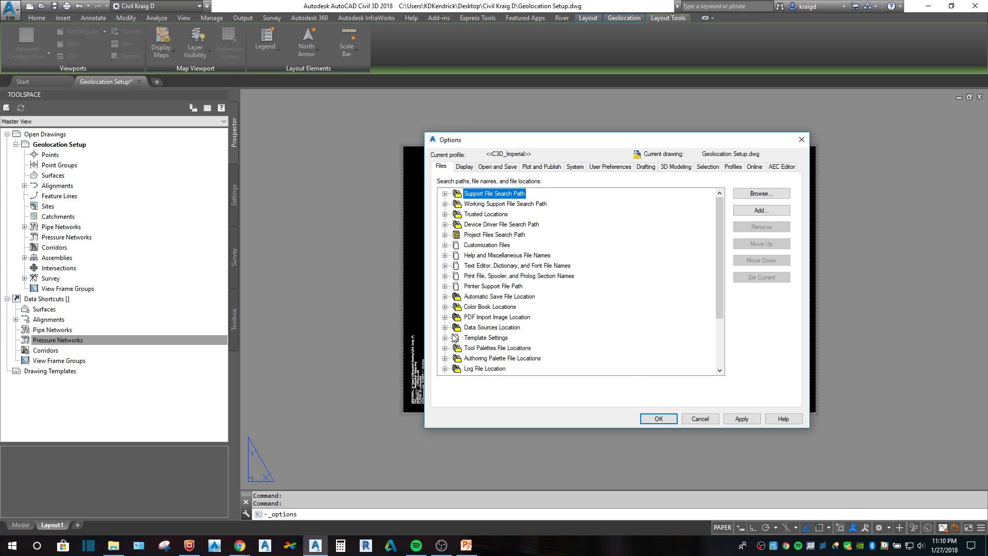
pyautogui.click(446, 288)
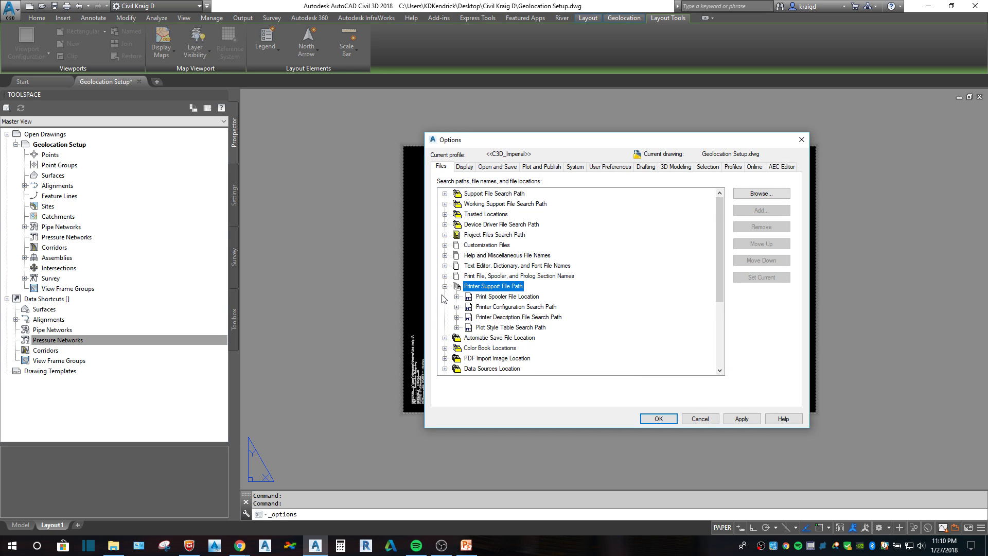
pyautogui.click(457, 328)
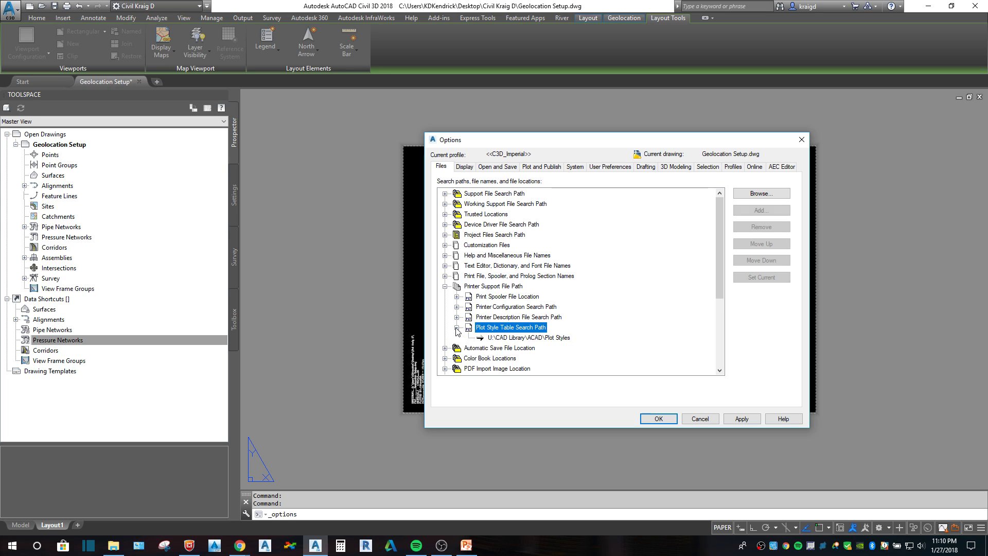
pyautogui.click(517, 339)
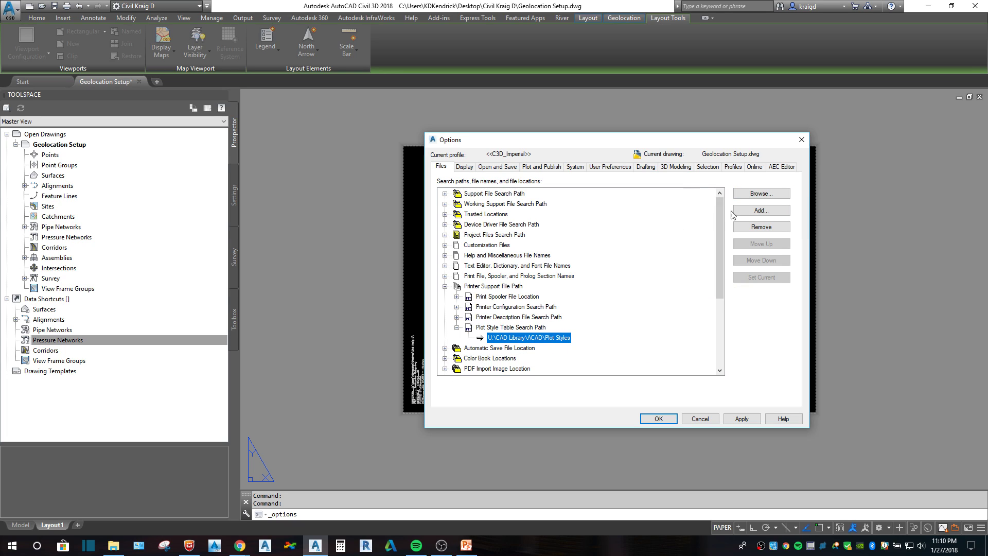
# - Browse for a plot style folder, then cancel, leaving the path and options unchanged
pyautogui.click(761, 193)
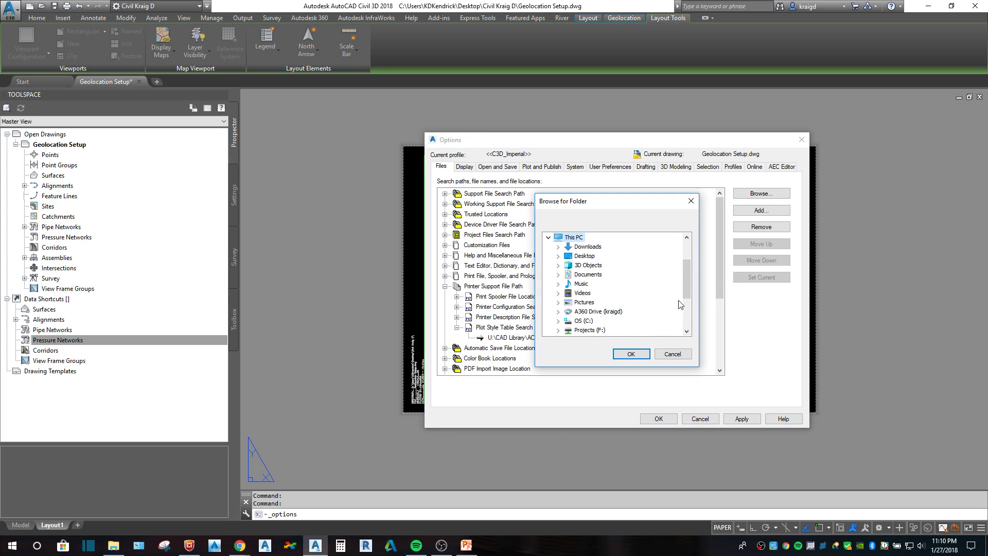
pyautogui.moveTo(690, 278); pyautogui.dragTo(689, 300)
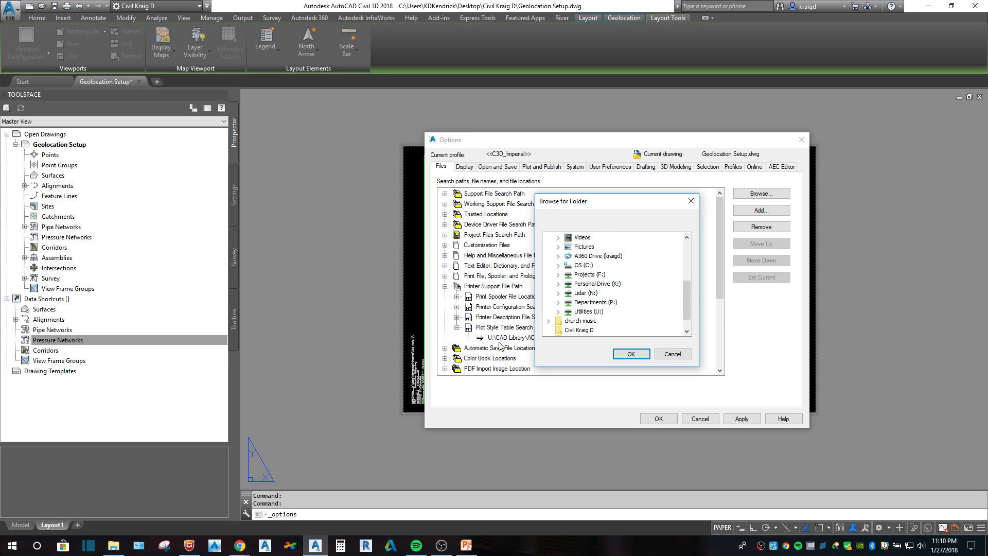
pyautogui.moveTo(647, 209); pyautogui.dragTo(717, 190)
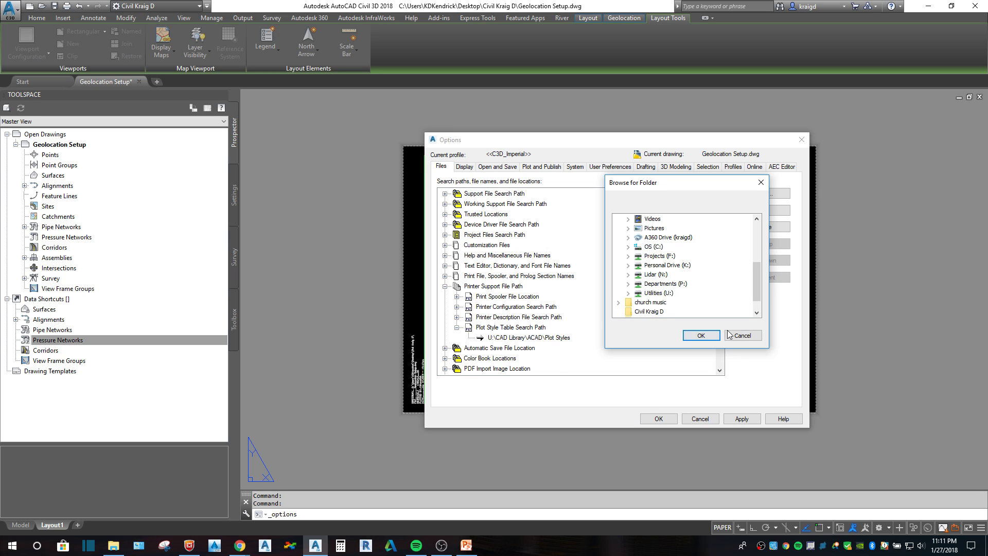
pyautogui.click(745, 335)
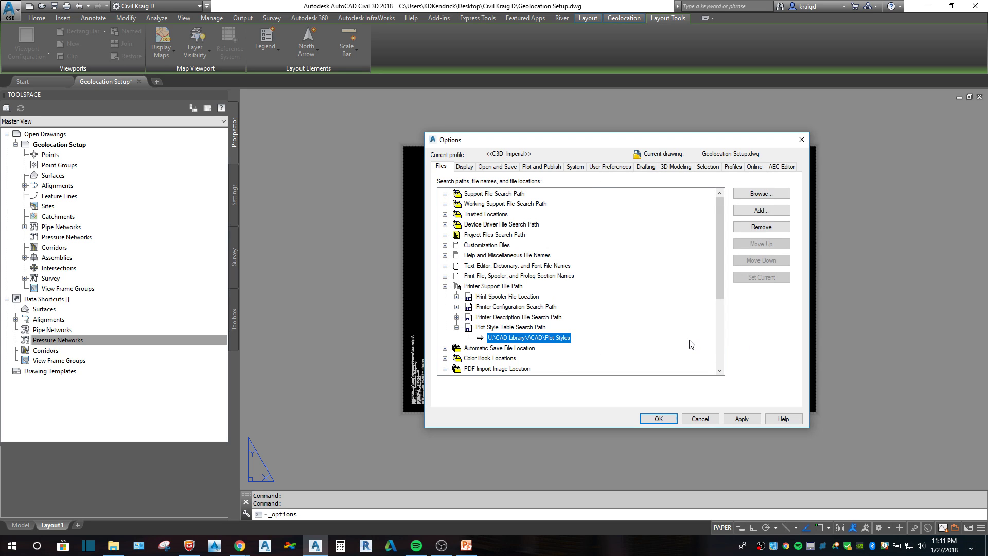
pyautogui.click(700, 418)
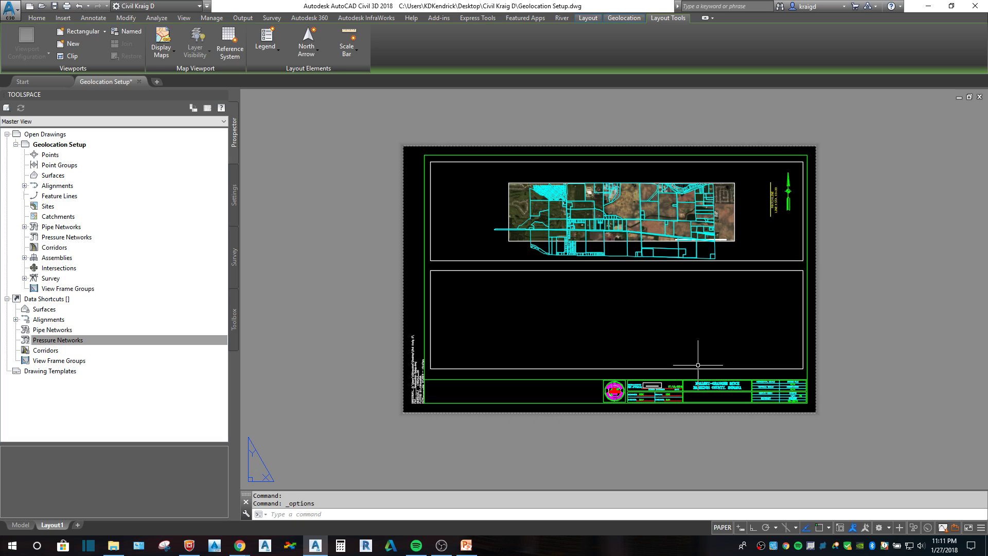